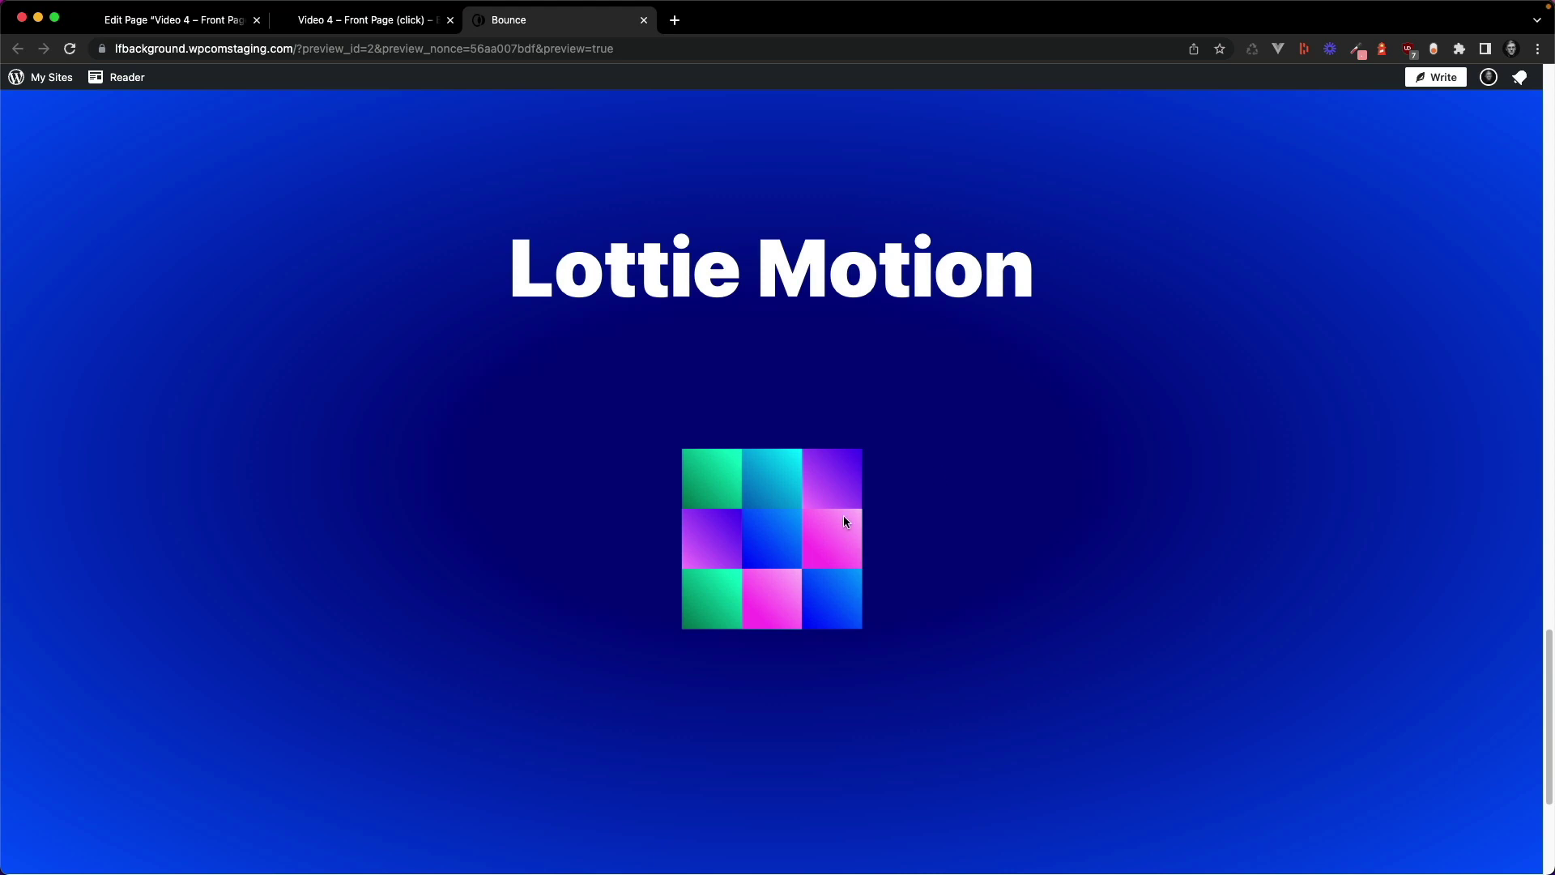
Step: Add a Lottie block inside the Lottie Motion cover and open the LottieFiles library
{"action": "left_click", "coordinate": [816, 623]}
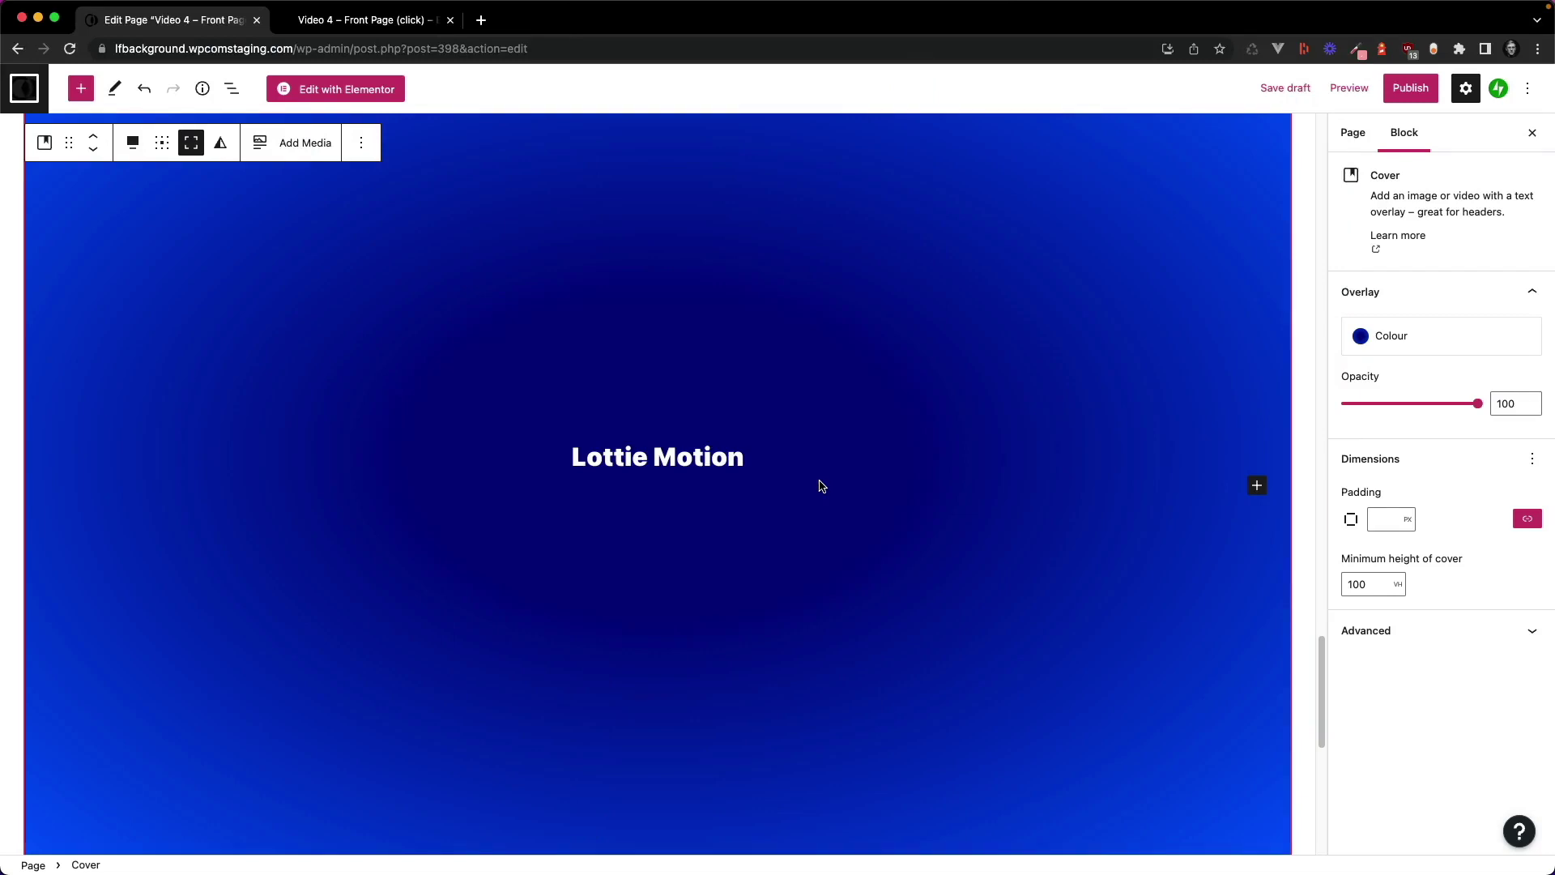
{"action": "left_click", "coordinate": [1258, 488]}
{"action": "left_click", "coordinate": [1285, 614]}
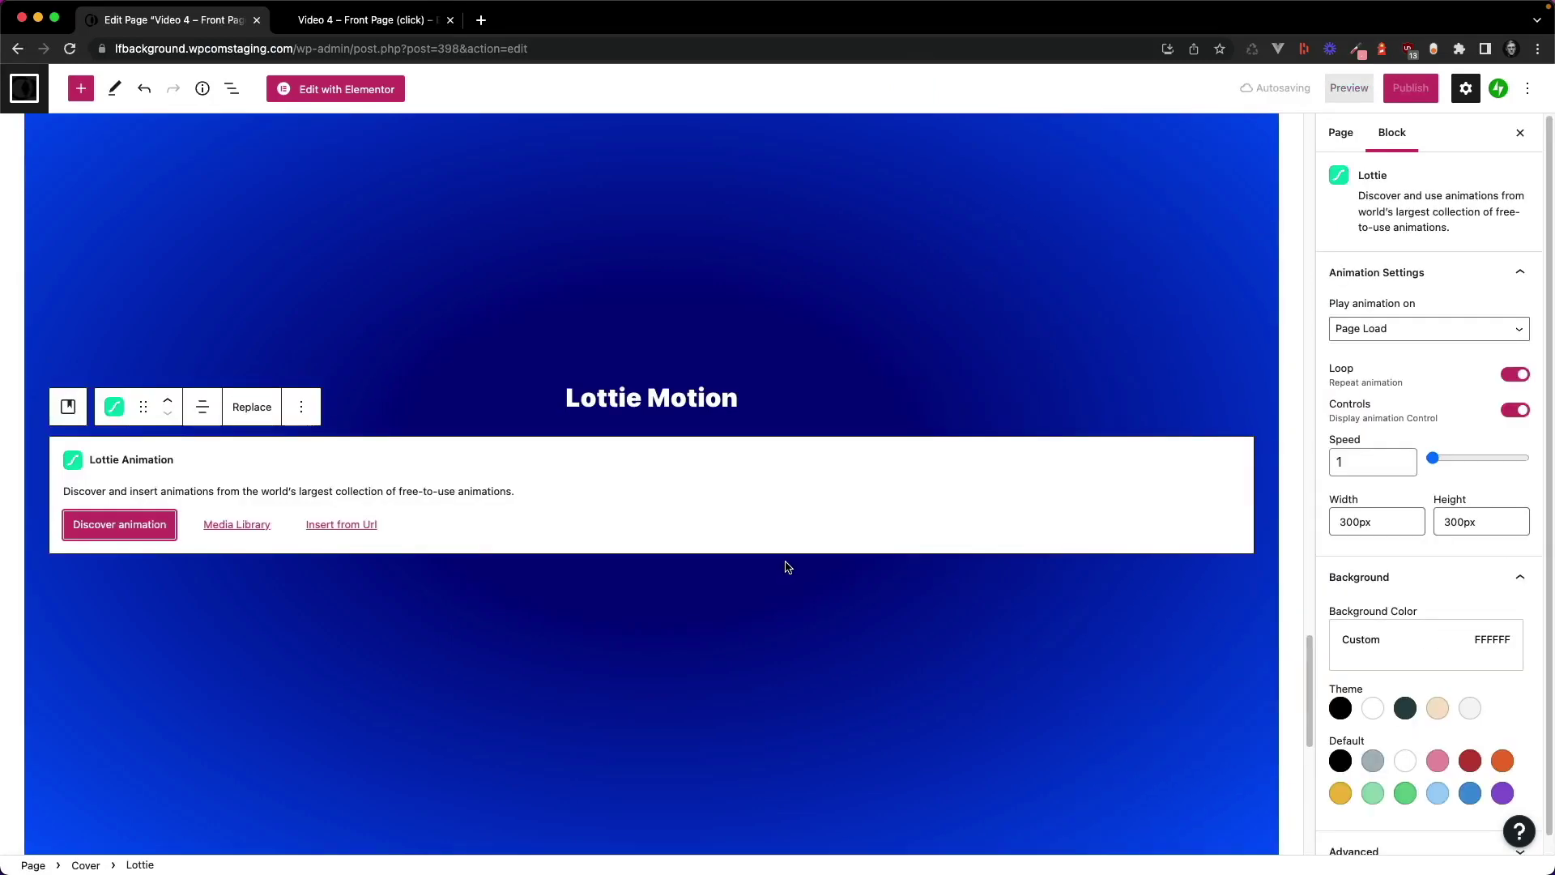
{"action": "left_click", "coordinate": [119, 524]}
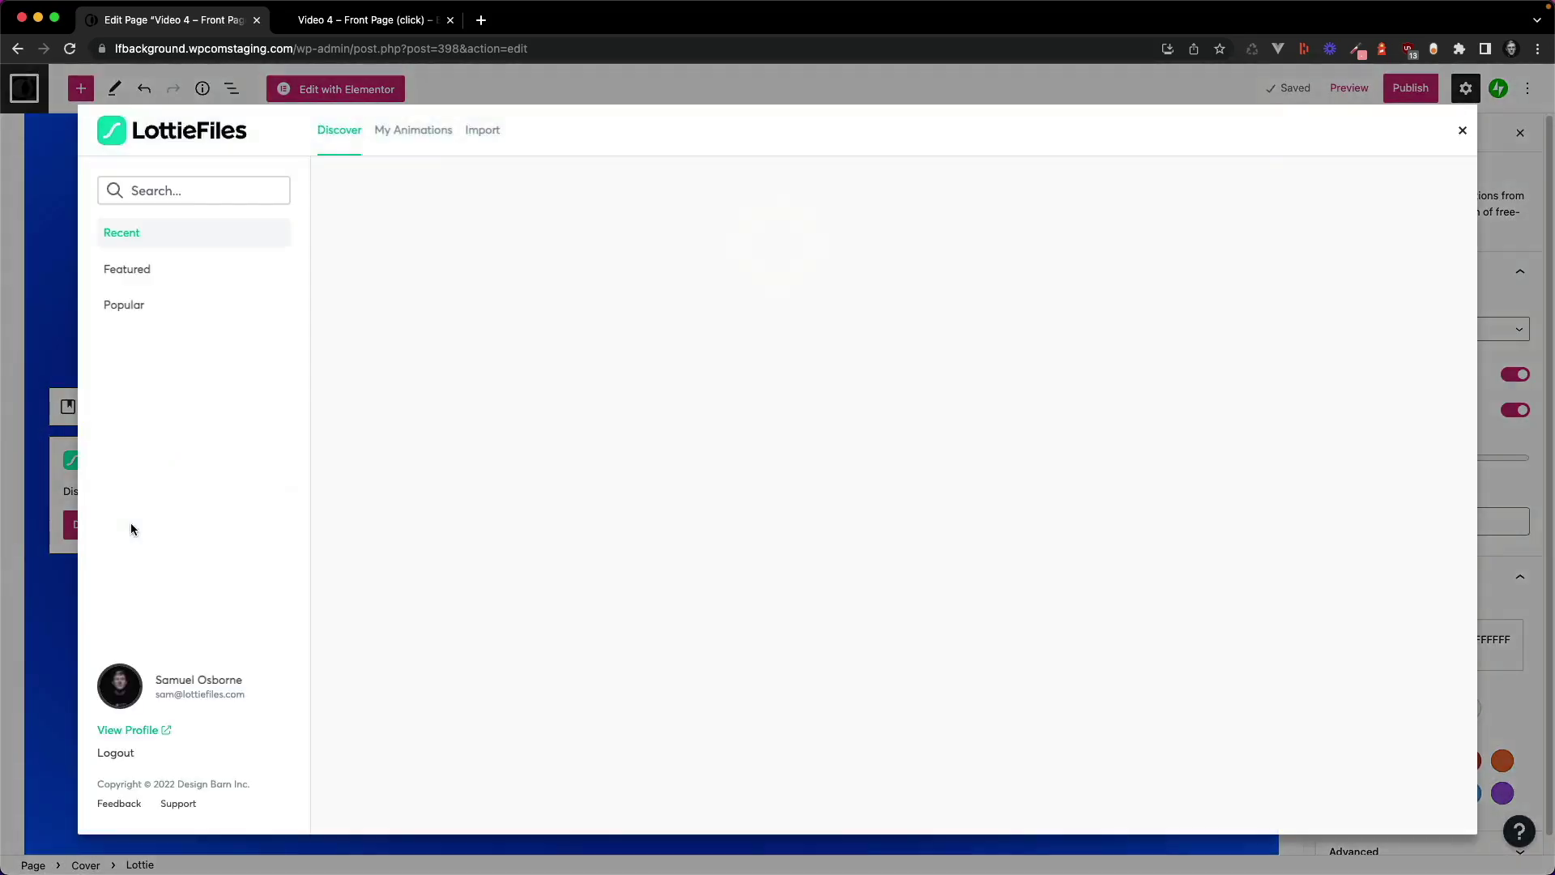
Step: Insert the Rubik's cube from page 2 of My Private Animations into the Lottie block
{"action": "left_click", "coordinate": [413, 130]}
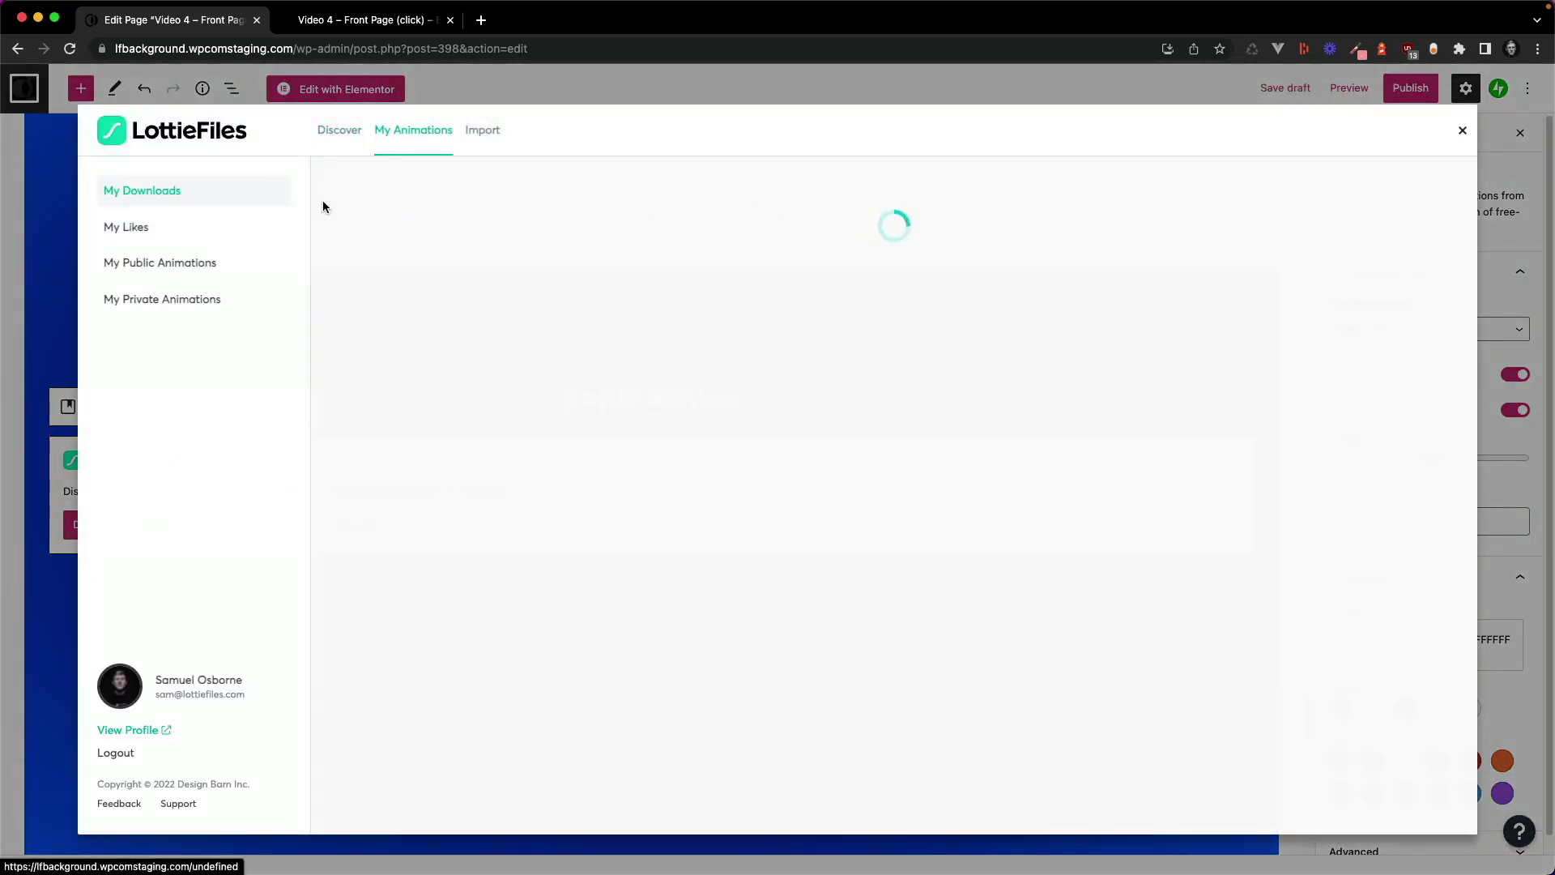
{"action": "left_click", "coordinate": [199, 300]}
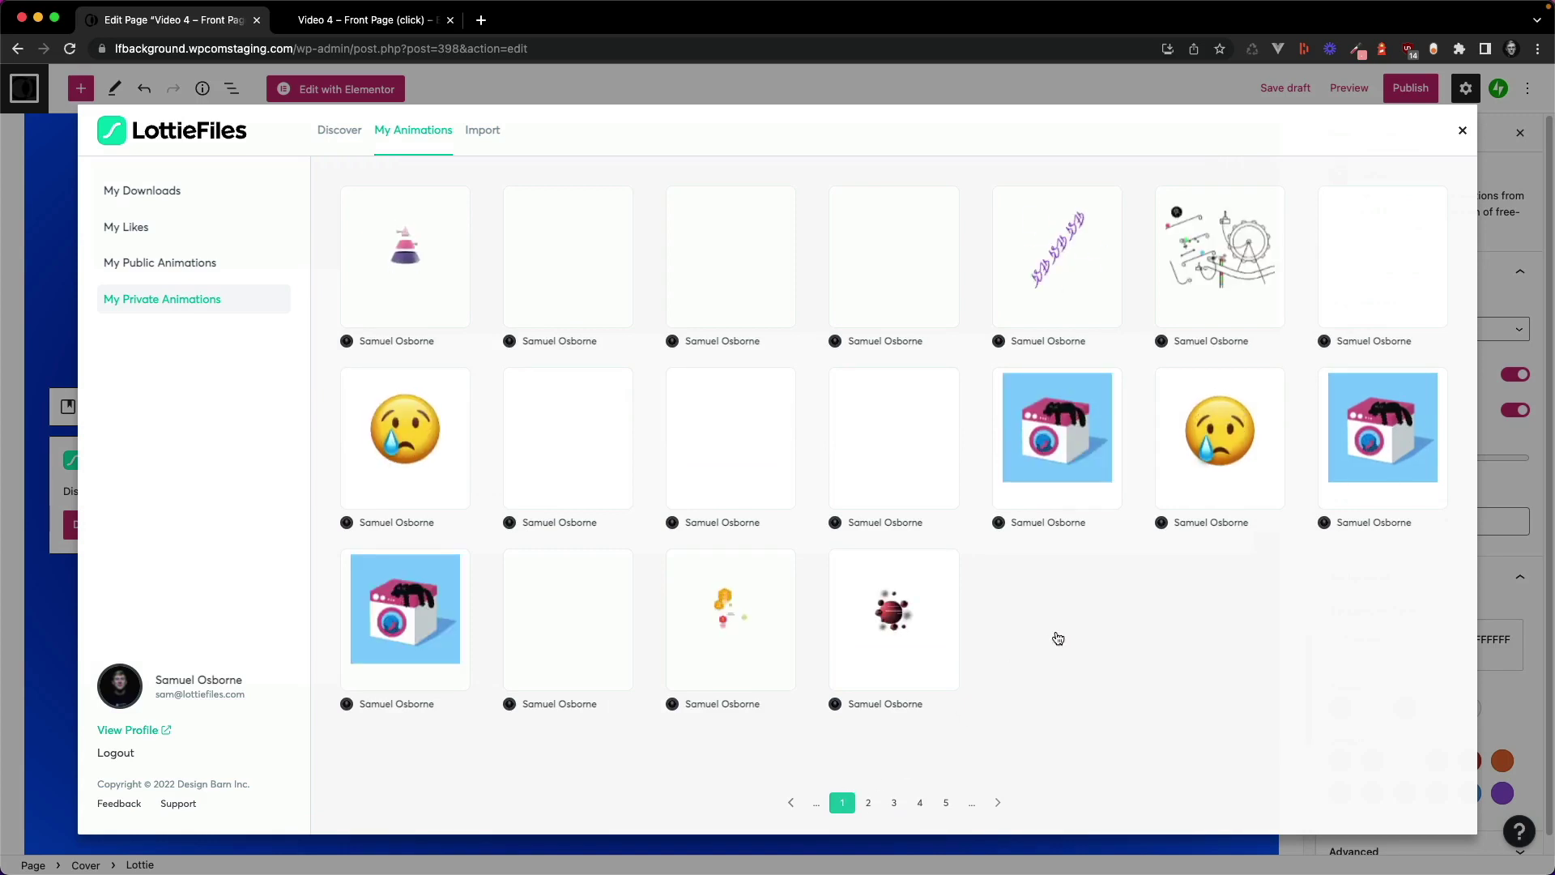
{"action": "left_click", "coordinate": [866, 804]}
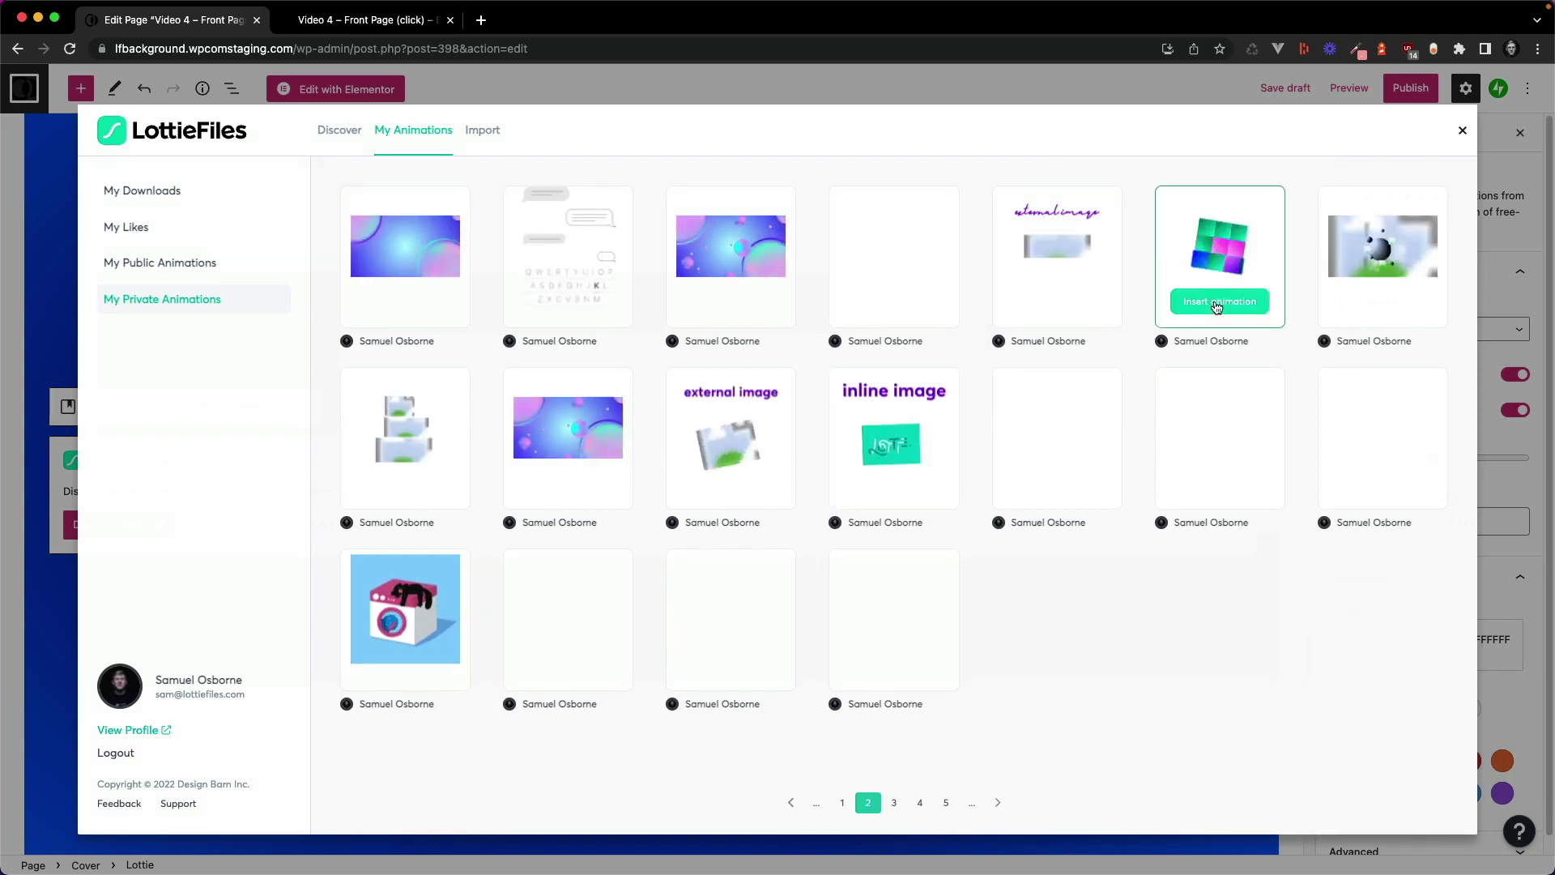
{"action": "left_click", "coordinate": [1217, 303]}
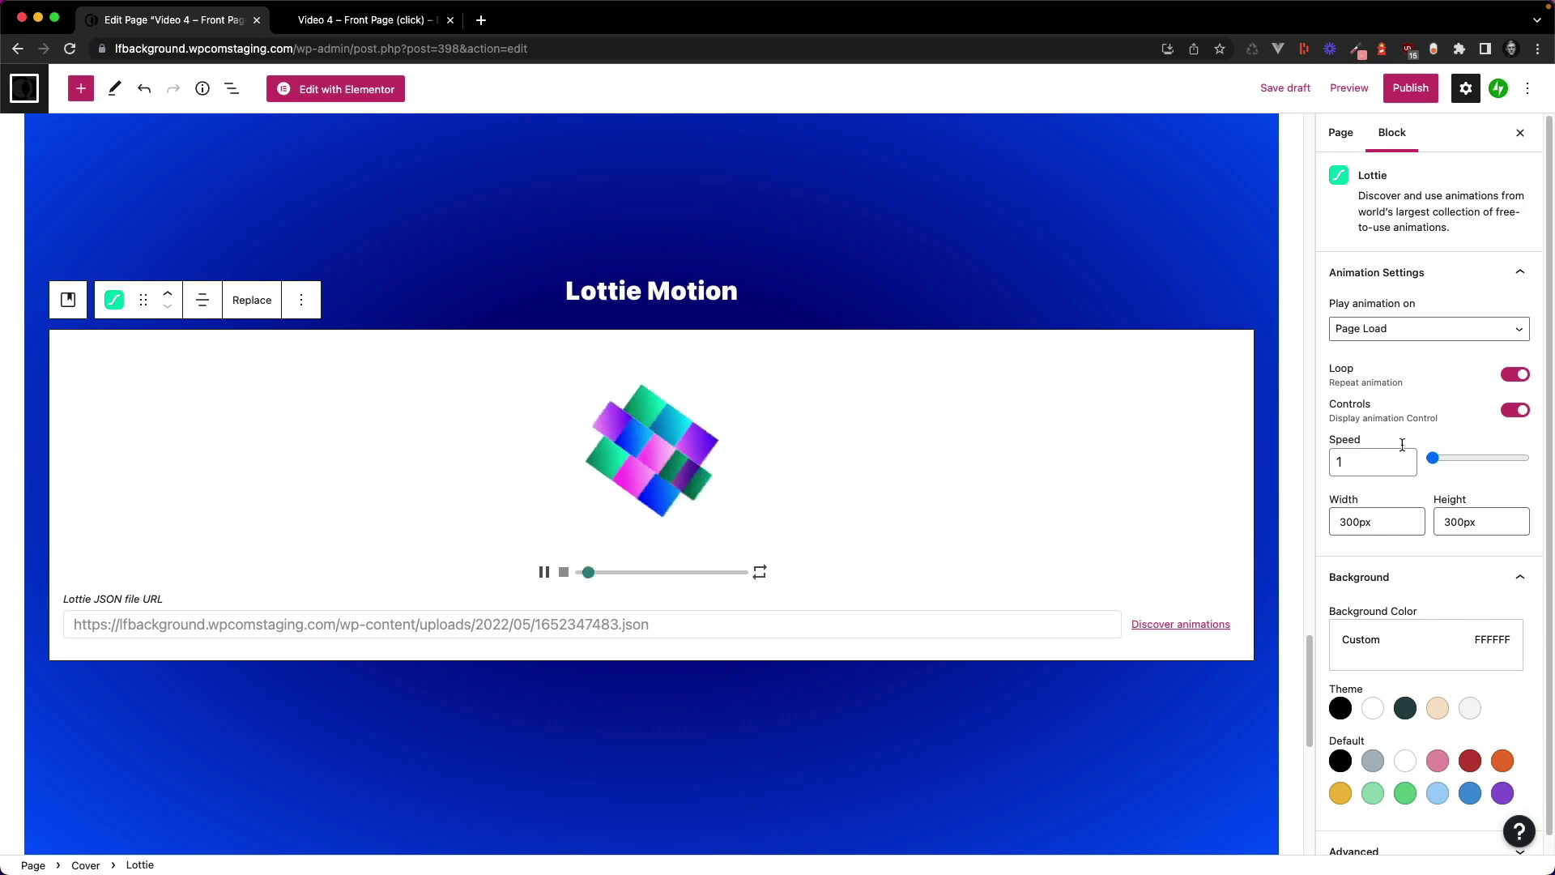
Step: Resize the cube animation to 450 × 450 px and clear its white Theme background
{"action": "left_click", "coordinate": [1520, 409]}
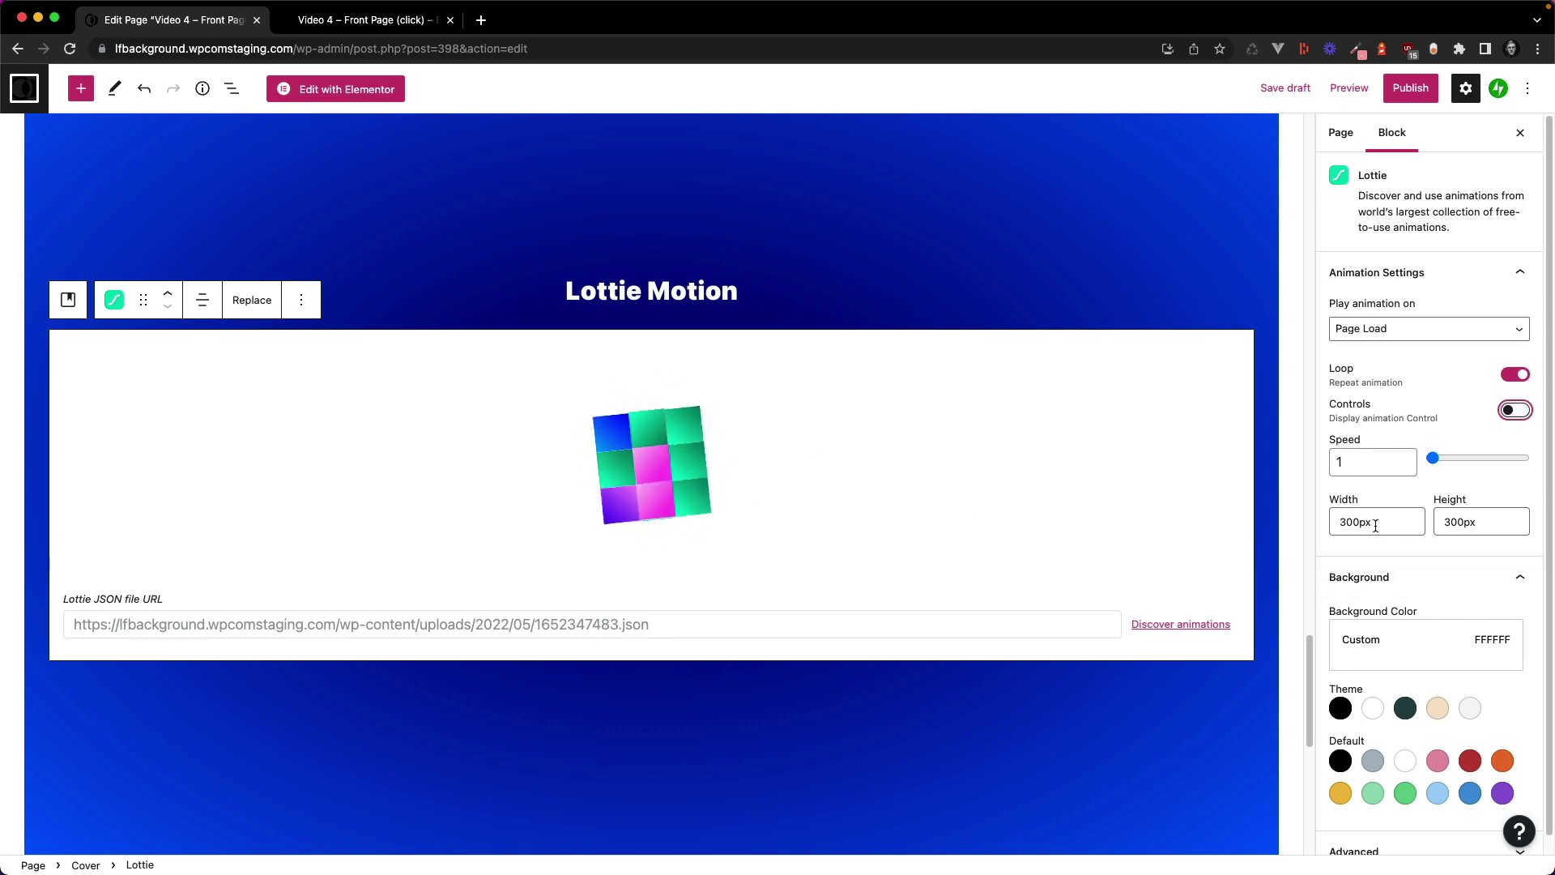
{"action": "left_click_drag", "start_coordinate": [1361, 527], "coordinate": [1343, 524]}
{"action": "type", "text": "4"}
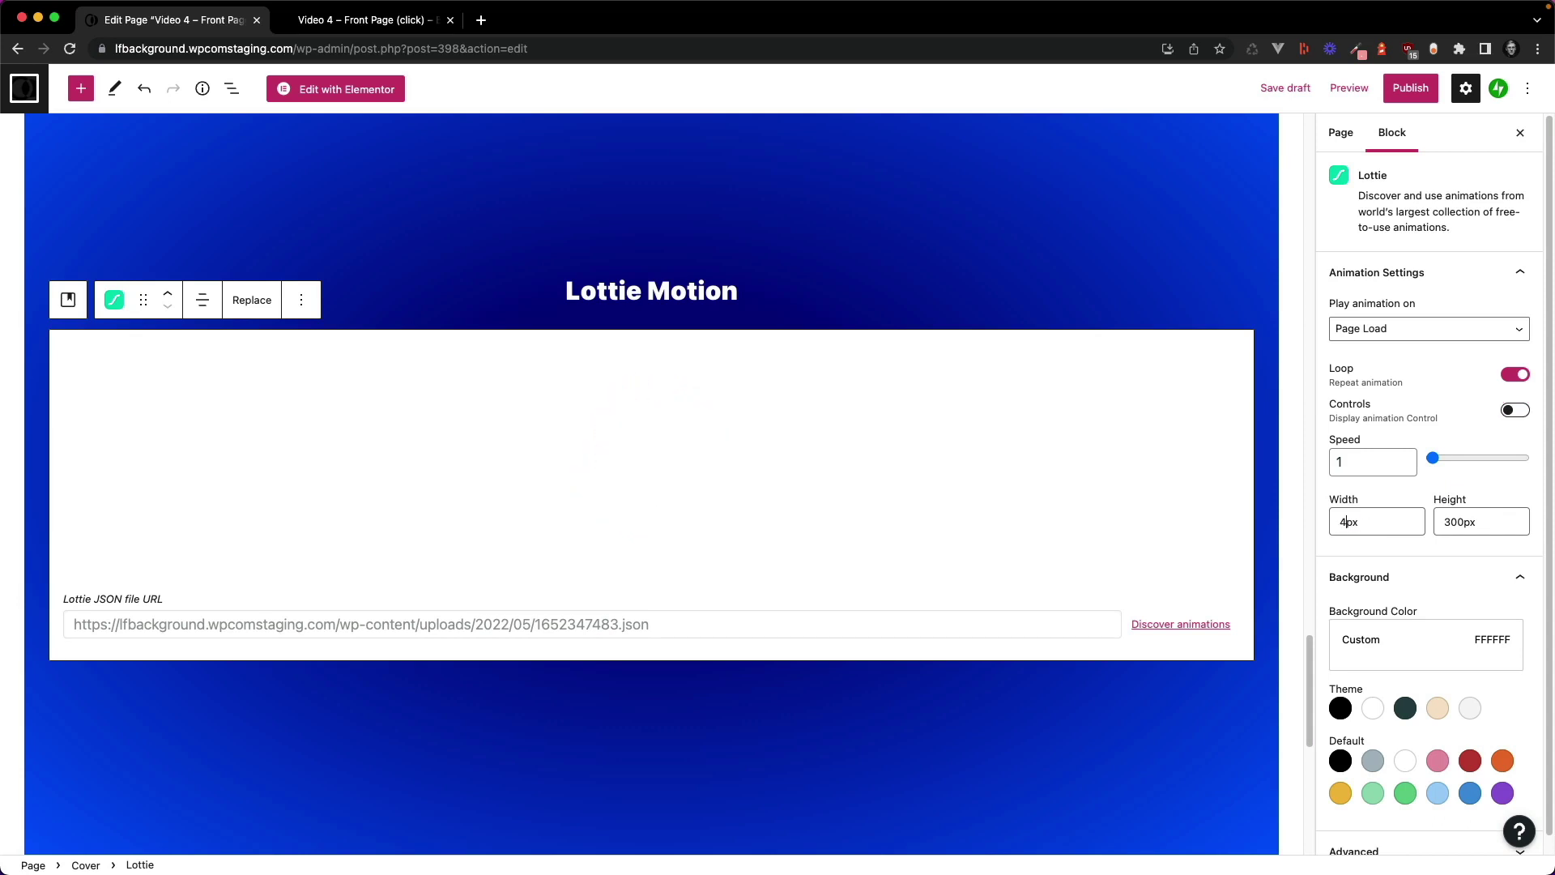
{"action": "type", "text": "50"}
{"action": "key", "text": "Tab"}
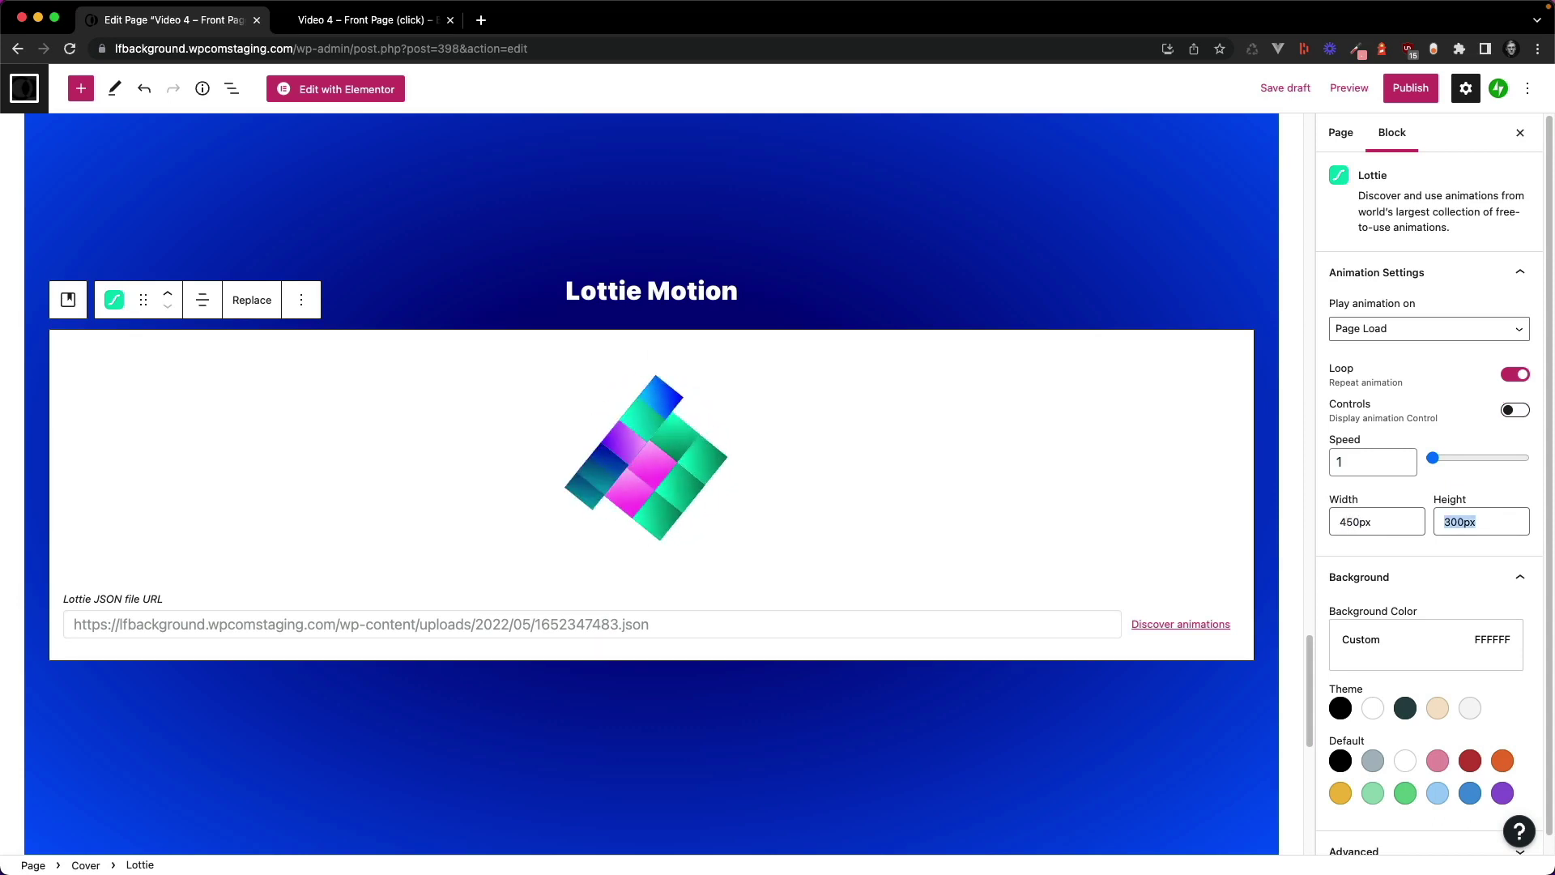
{"action": "key", "text": "BackSpace"}
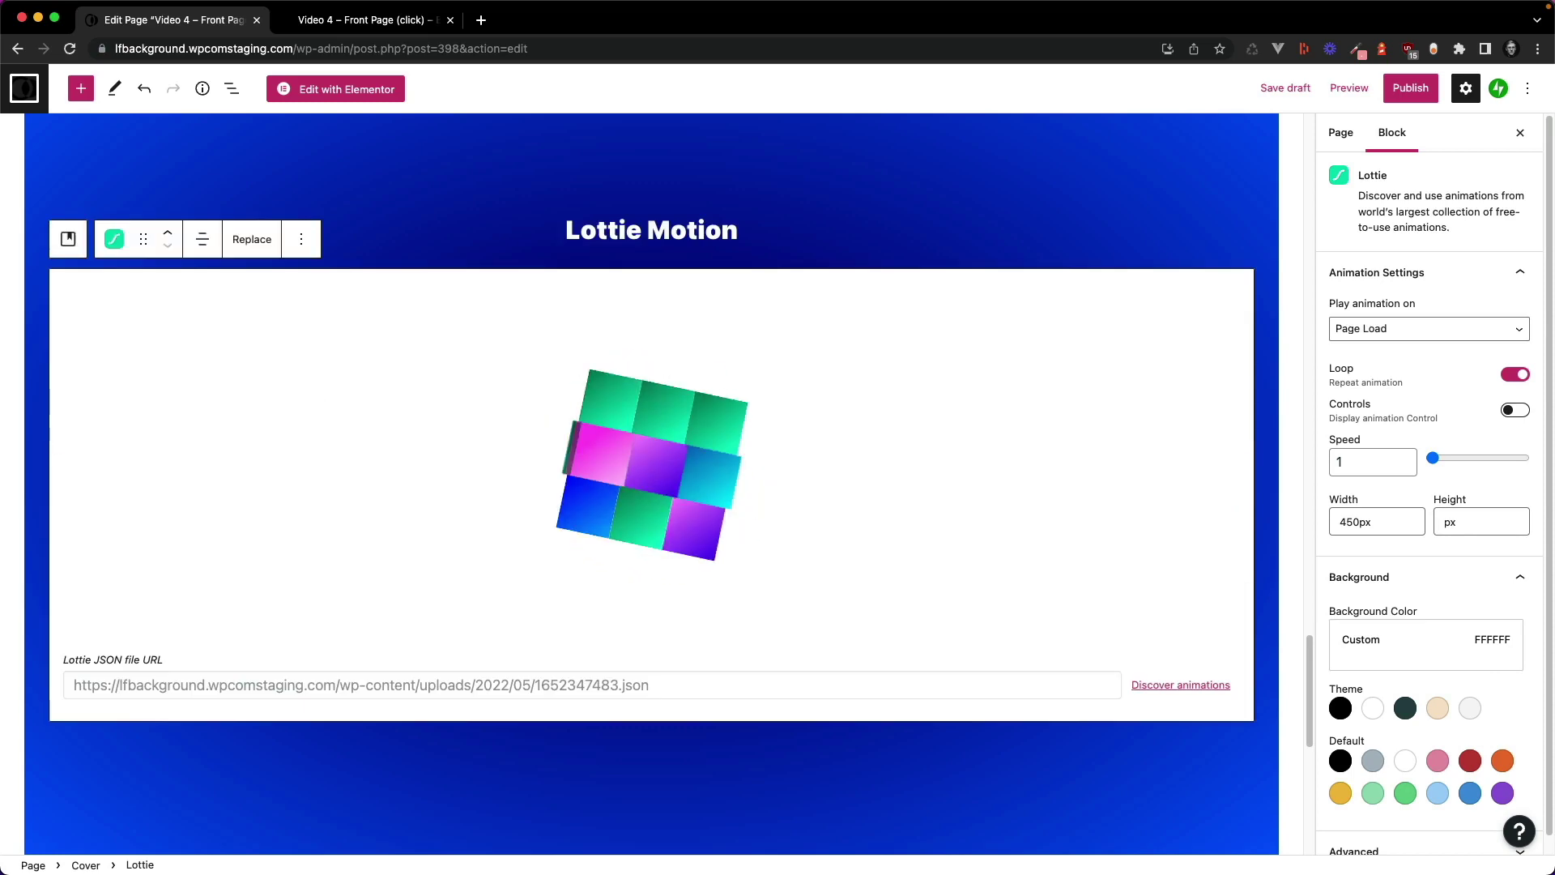
{"action": "type", "text": "450"}
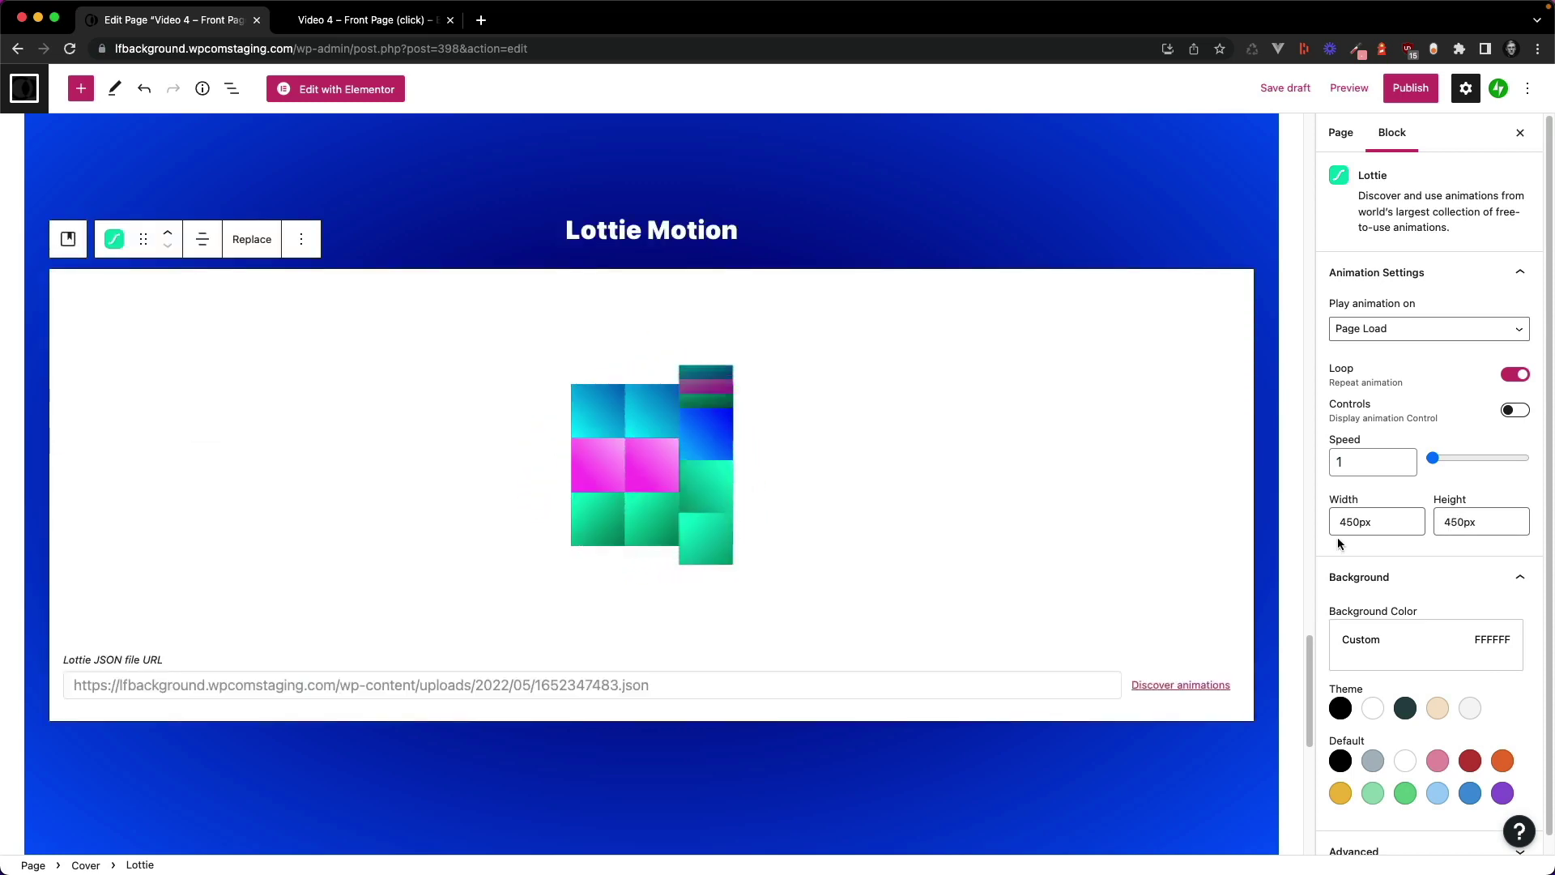
{"action": "left_click", "coordinate": [1373, 710]}
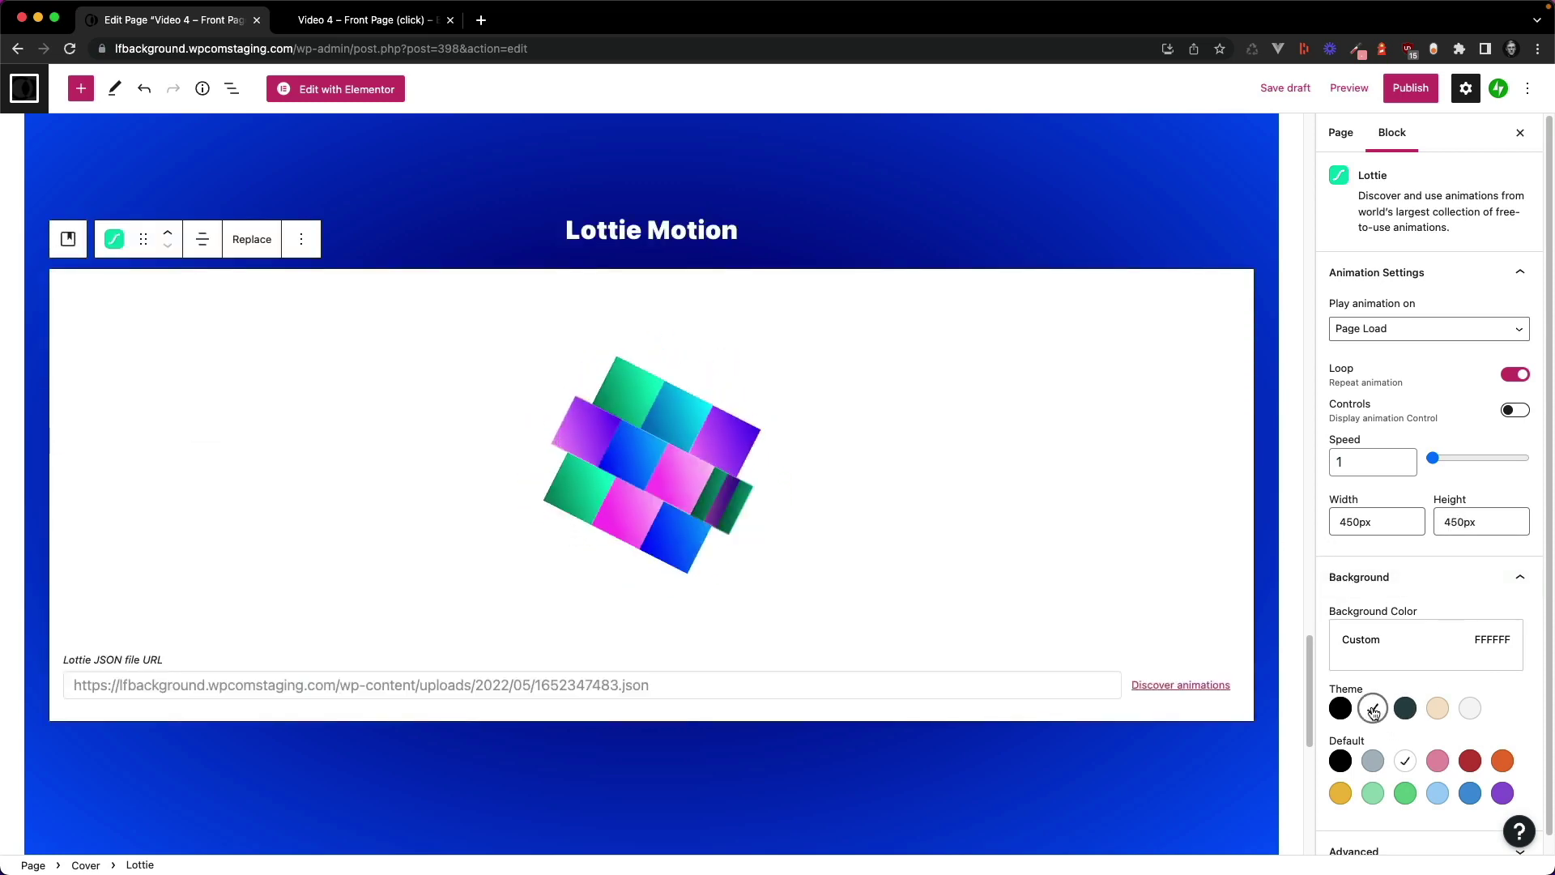
{"action": "left_click", "coordinate": [1512, 413]}
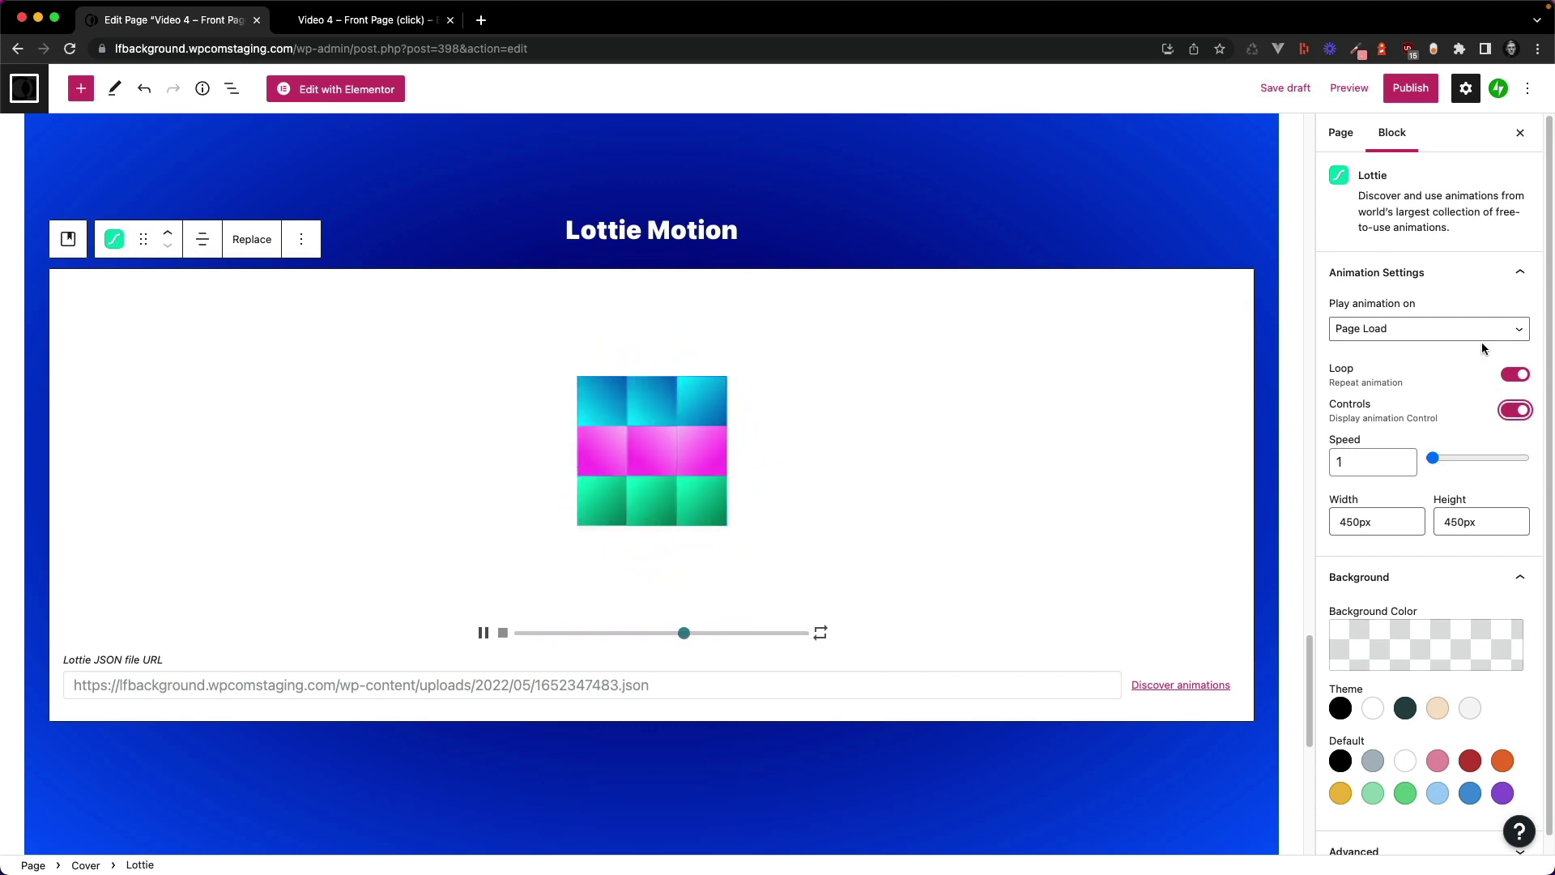
Step: Set the cube's Play animation on trigger to Hover and save the draft
{"action": "left_click", "coordinate": [1415, 337]}
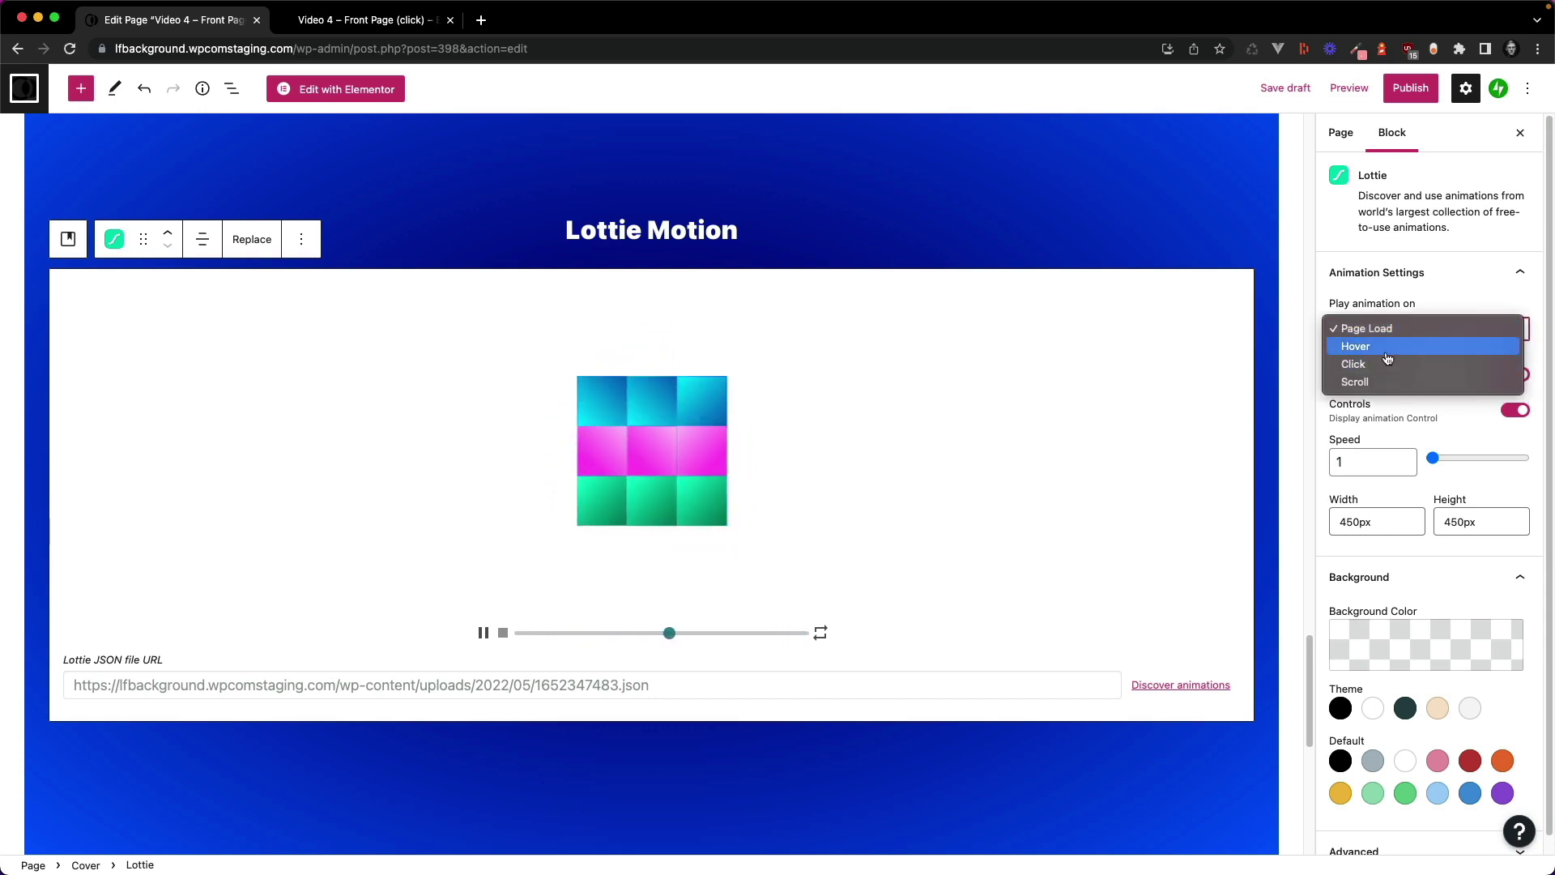
{"action": "left_click", "coordinate": [1391, 349]}
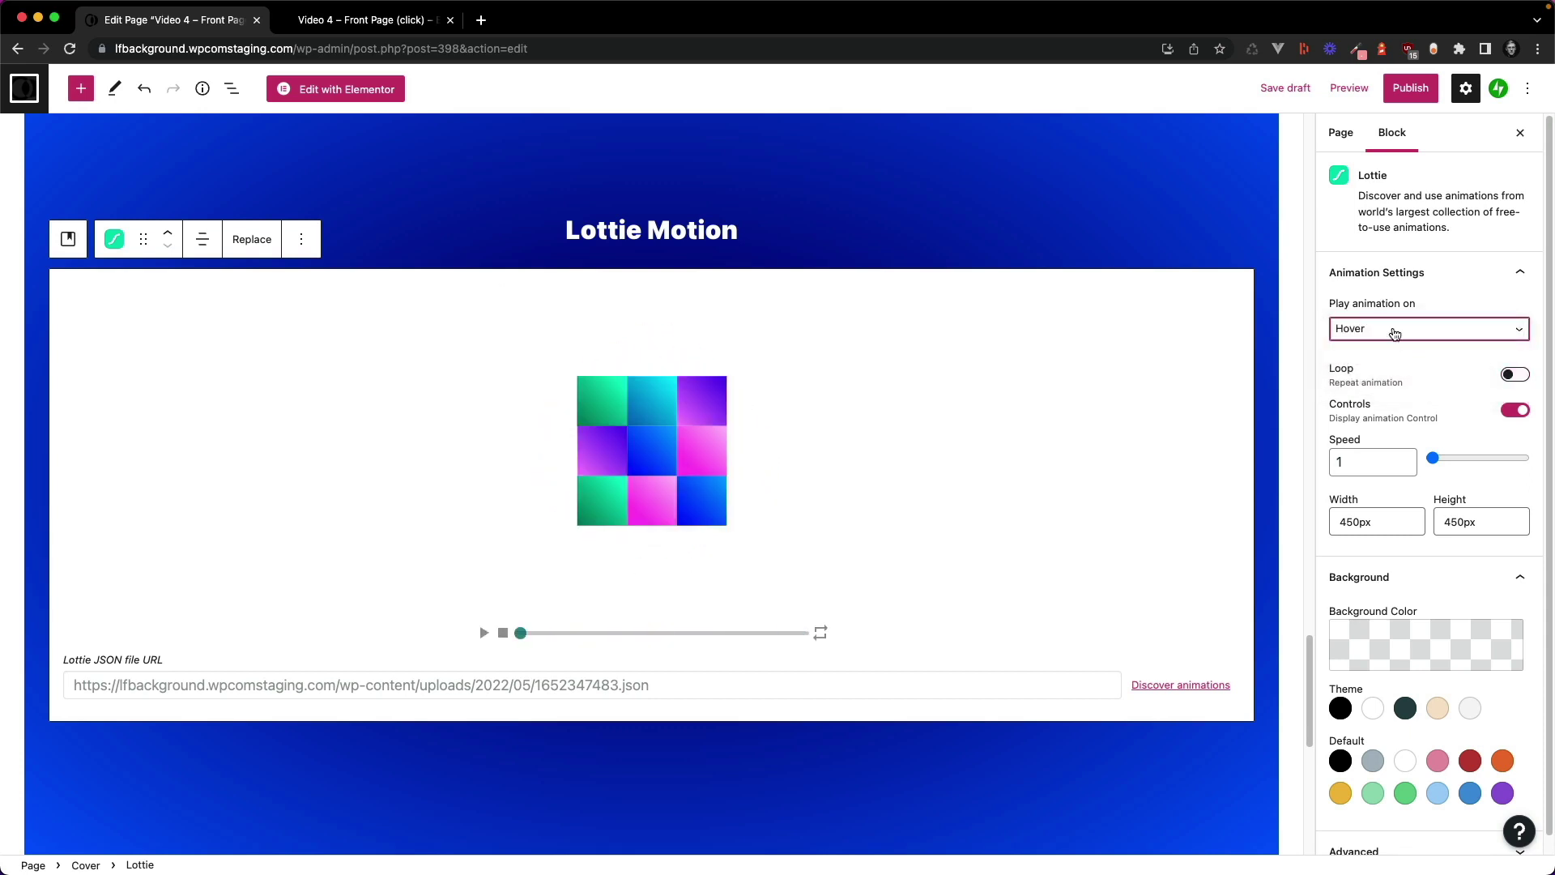
{"action": "left_click", "coordinate": [1284, 92]}
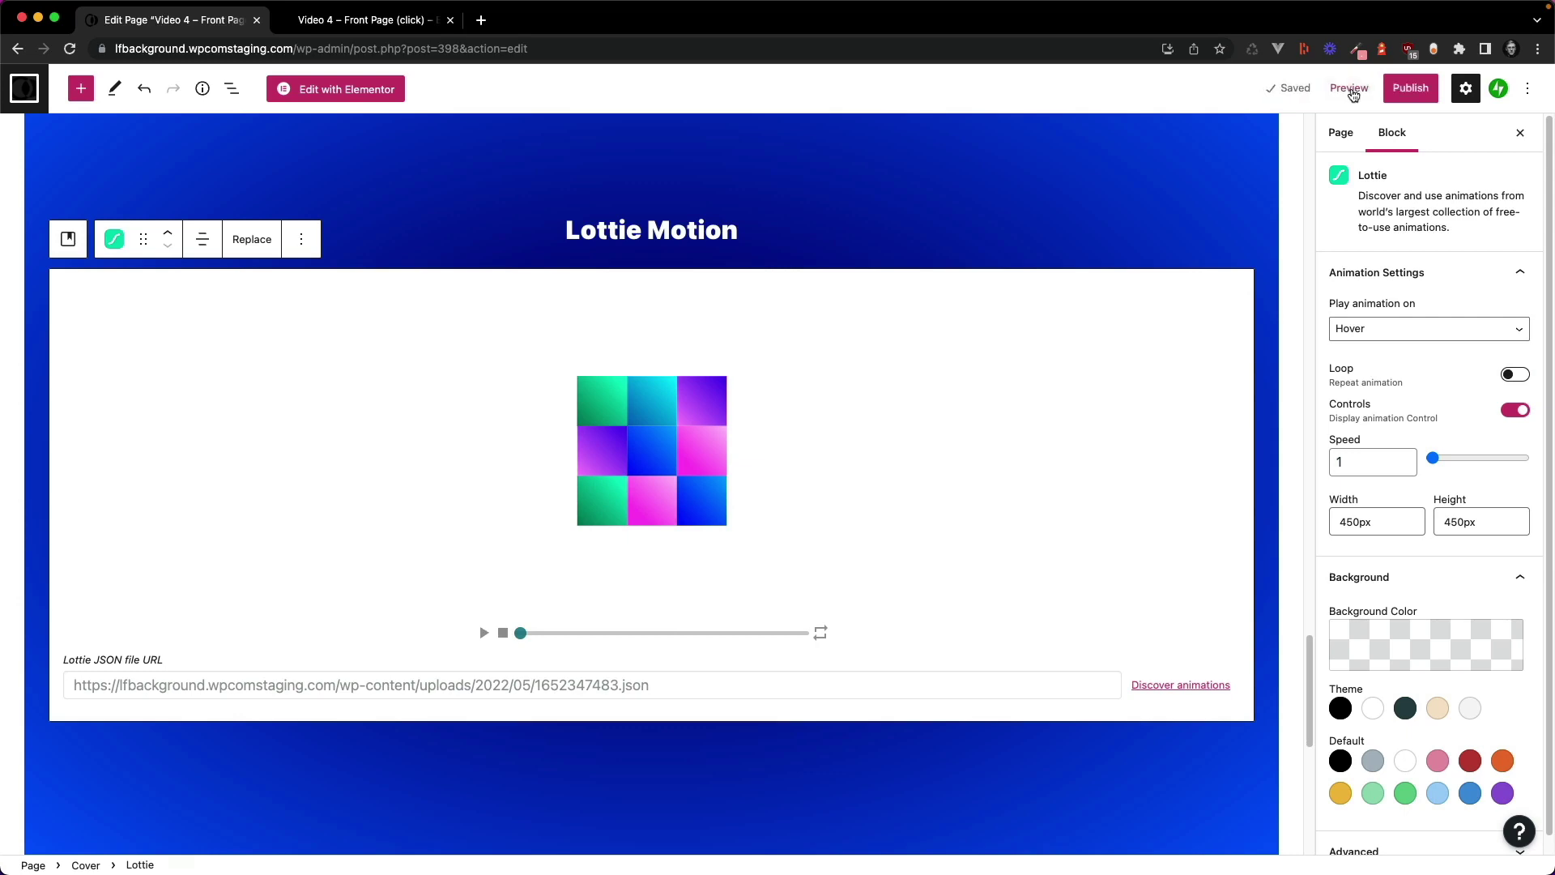
{"action": "left_click", "coordinate": [1350, 91]}
{"action": "left_click", "coordinate": [1253, 235]}
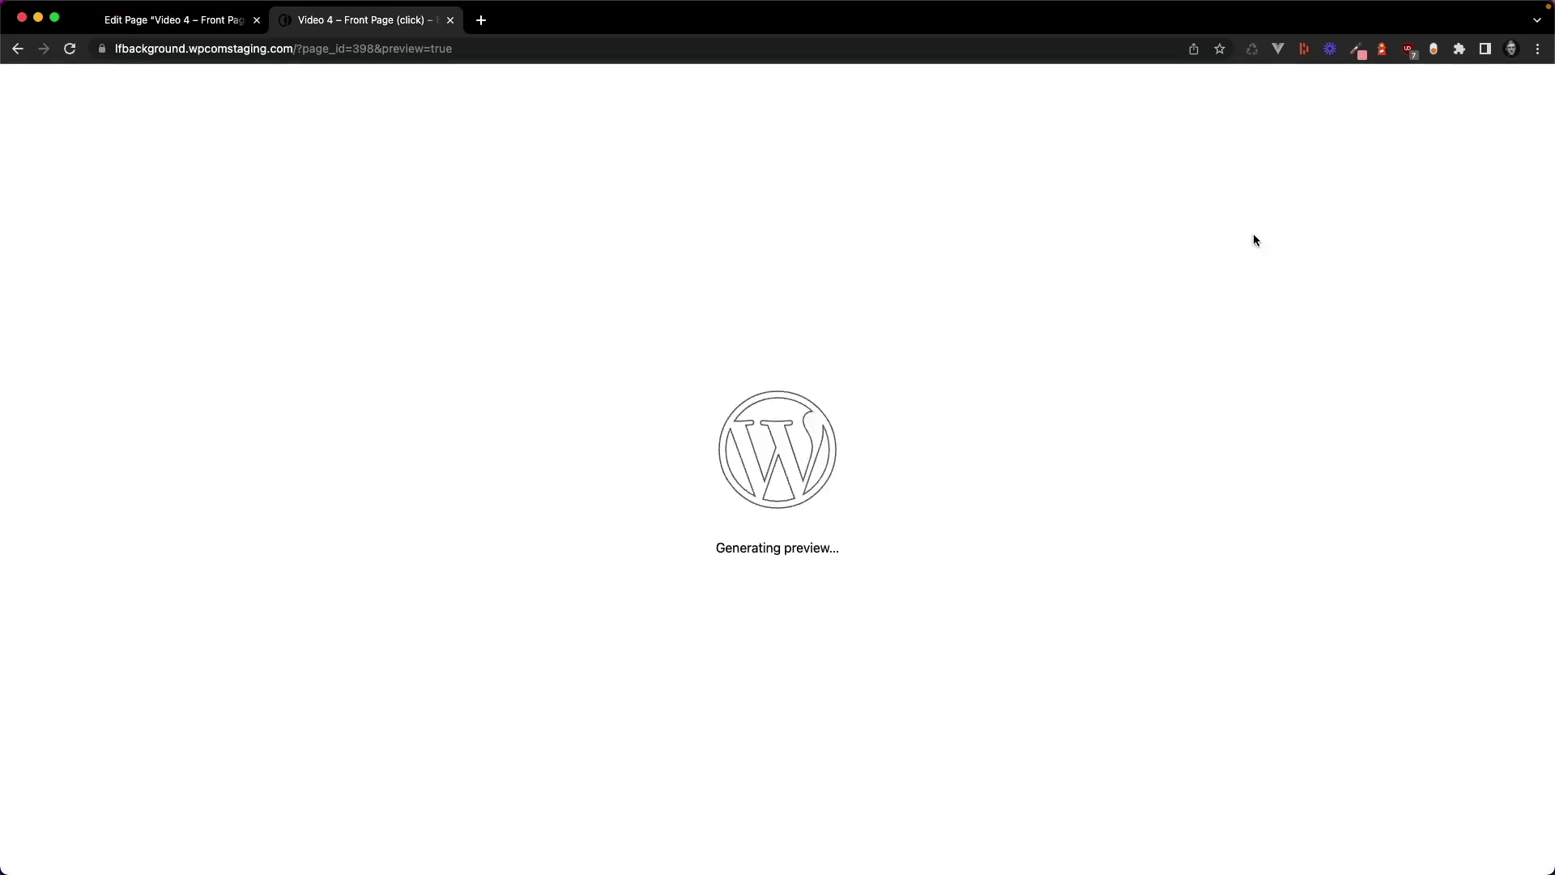
{"action": "scroll", "coordinate": [1190, 255], "scroll_direction": "down", "scroll_amount": 4}
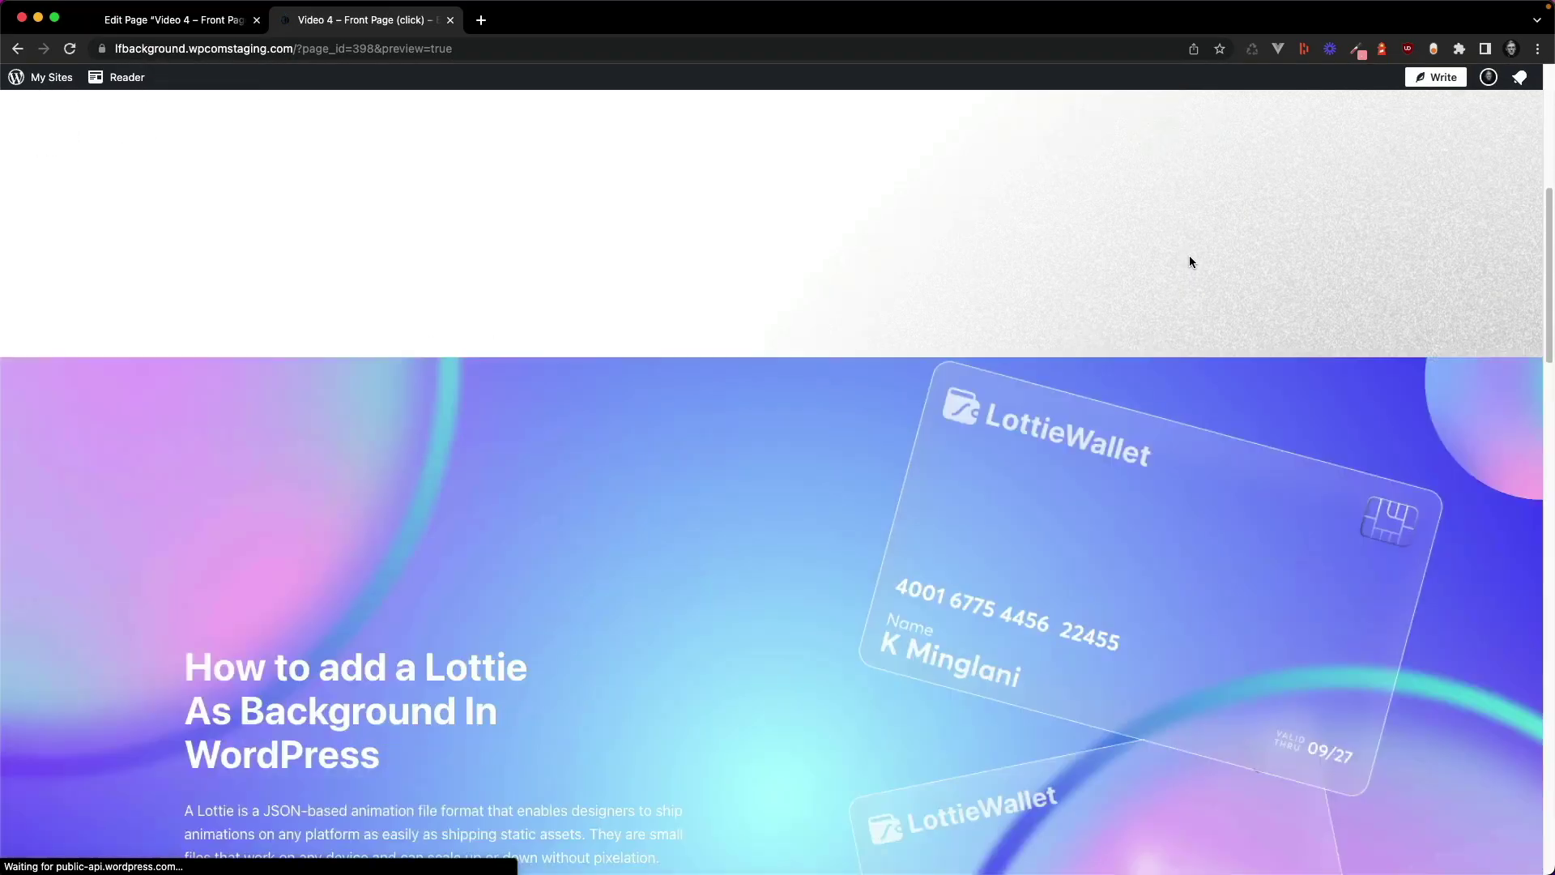
{"action": "scroll", "coordinate": [1189, 256], "scroll_direction": "down", "scroll_amount": 2}
{"action": "scroll", "coordinate": [1198, 256], "scroll_direction": "down", "scroll_amount": 10}
{"action": "scroll", "coordinate": [1203, 249], "scroll_direction": "up", "scroll_amount": 3}
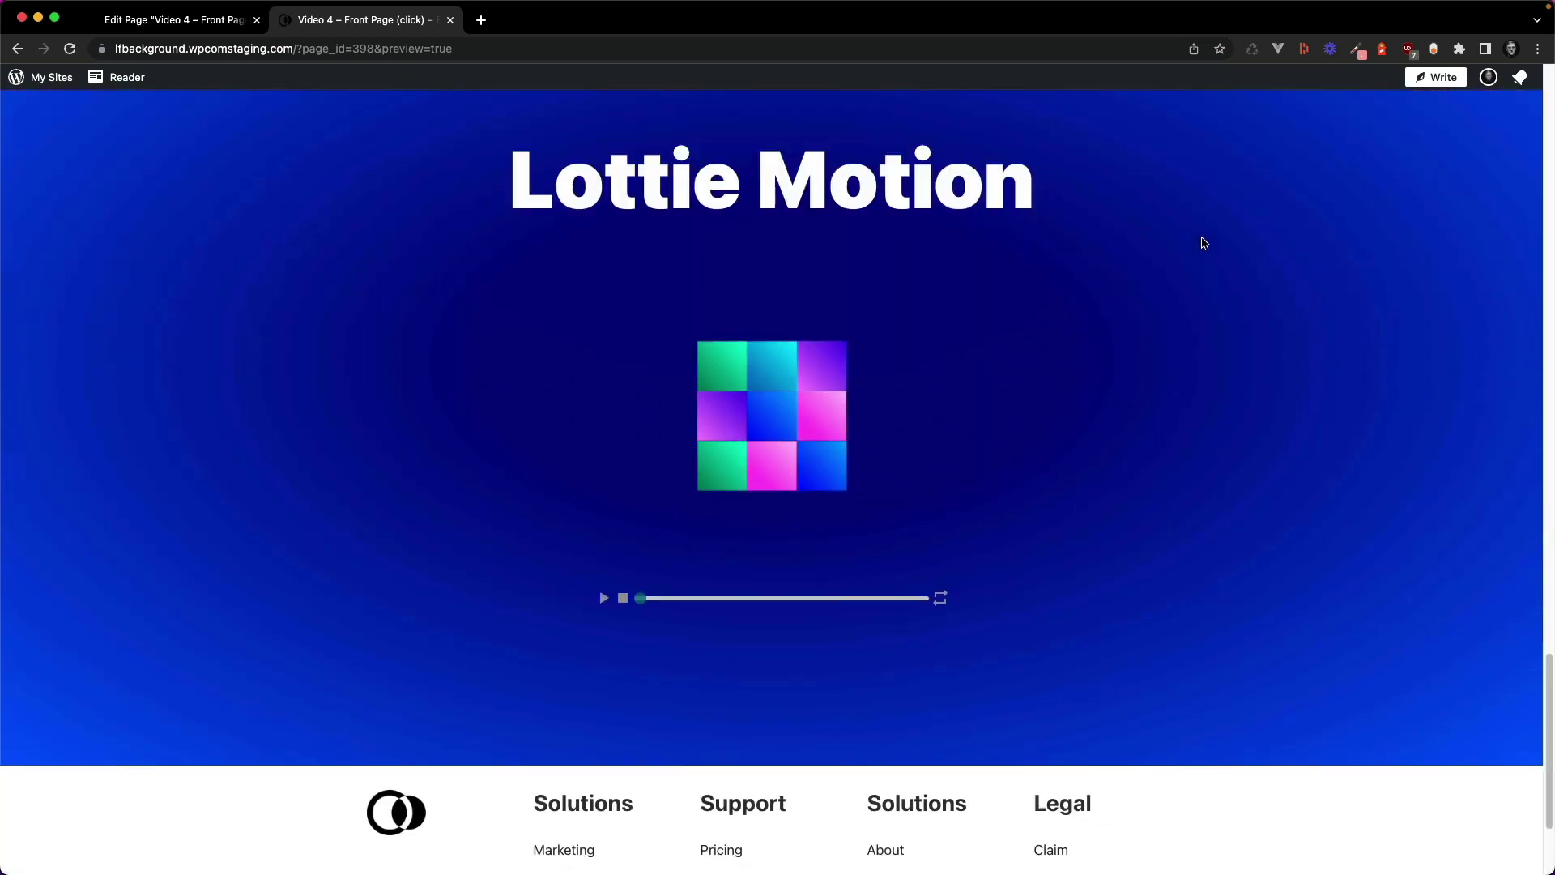
{"action": "scroll", "coordinate": [1204, 244], "scroll_direction": "up", "scroll_amount": 1}
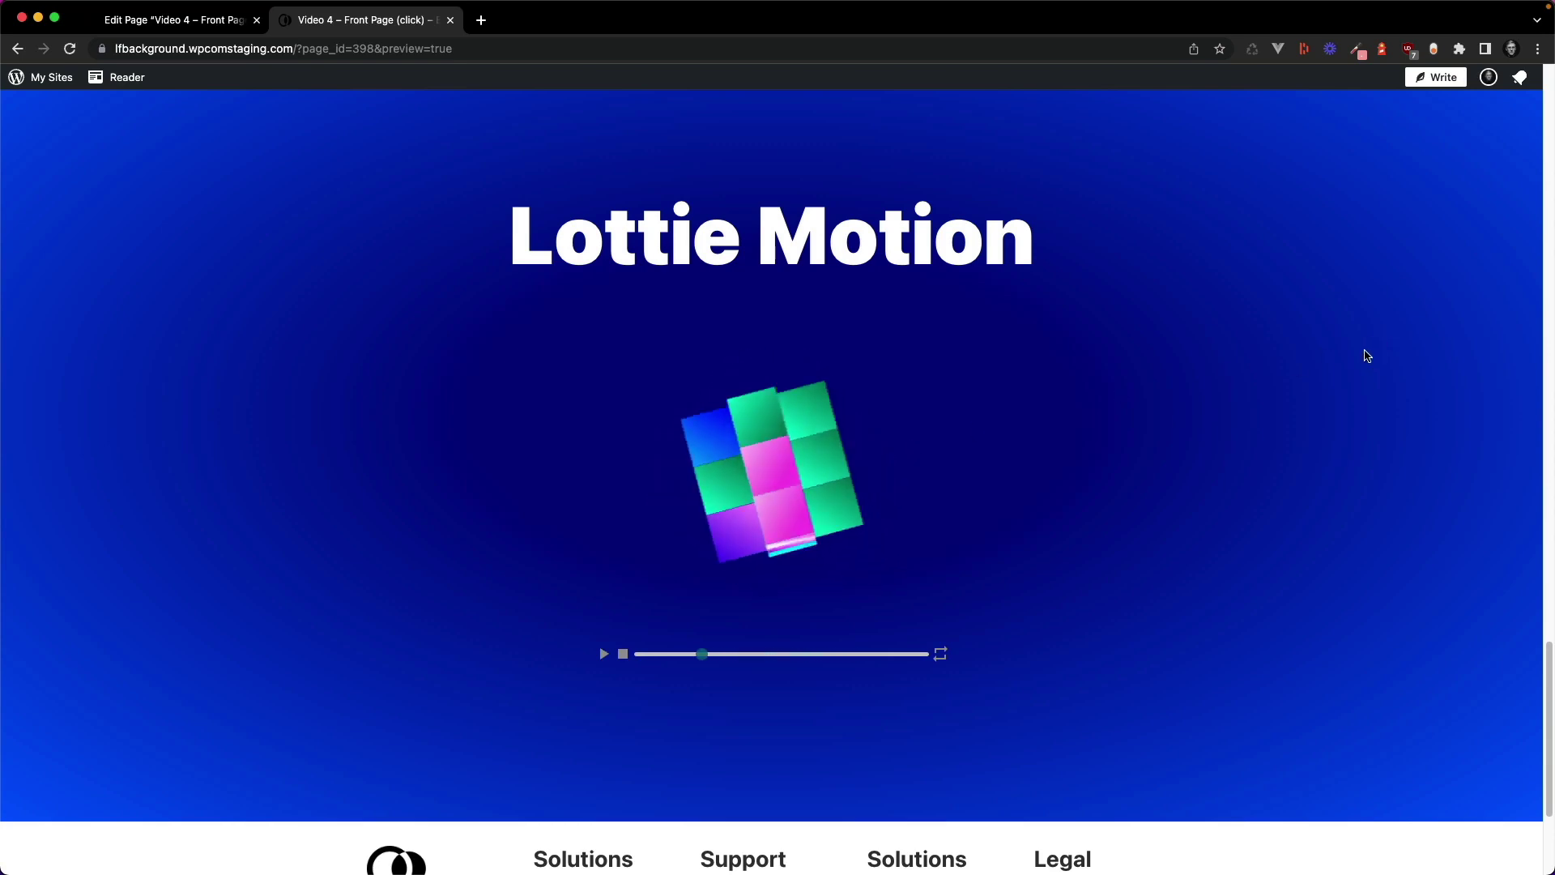
{"action": "left_click", "coordinate": [883, 447]}
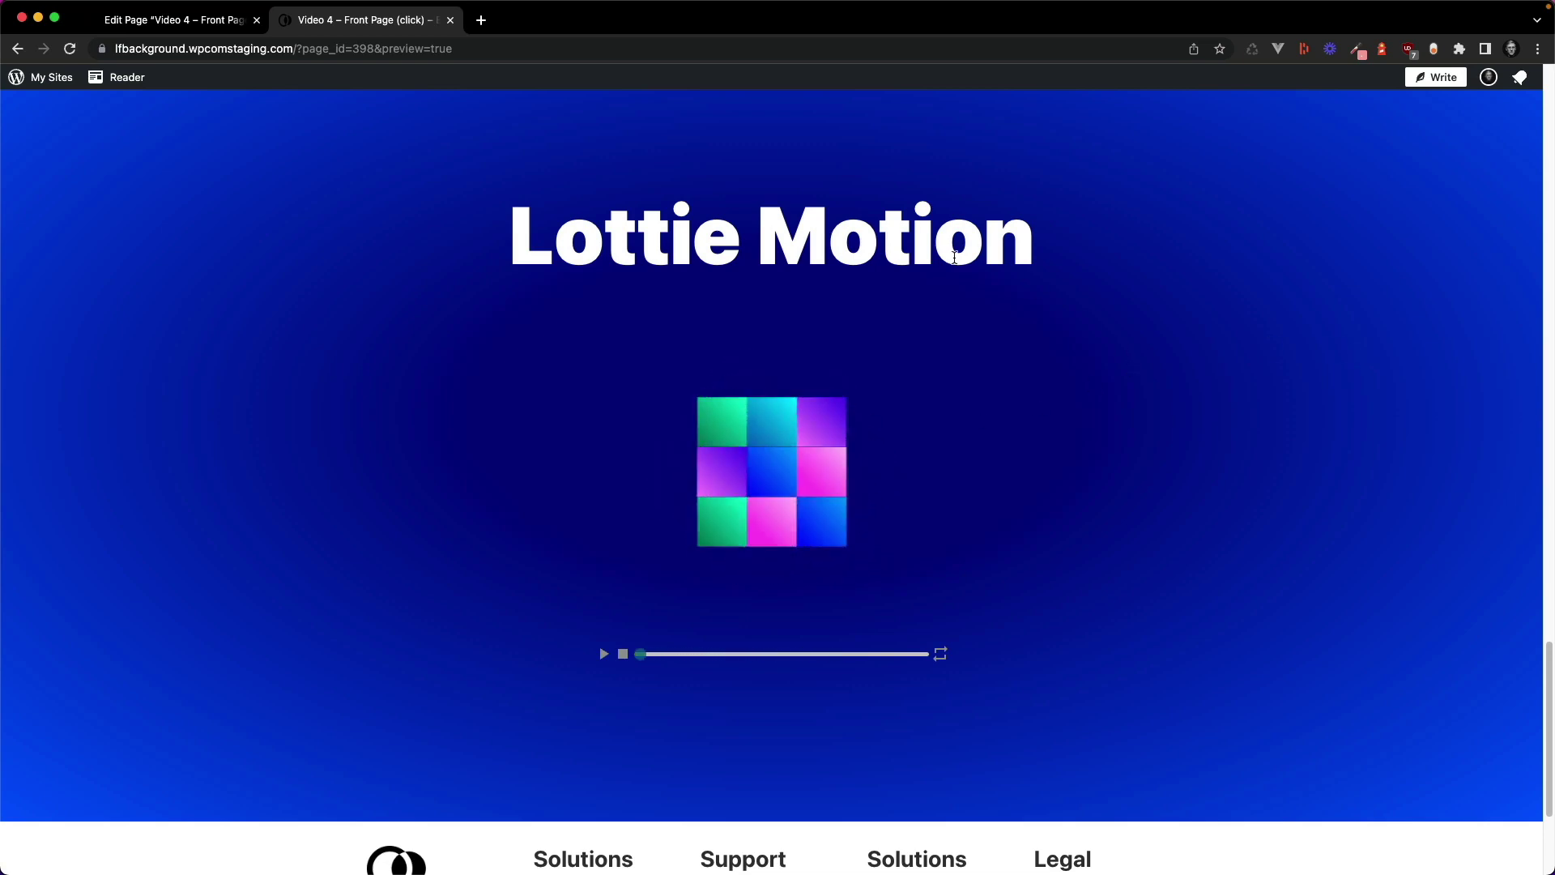
{"action": "left_click", "coordinate": [226, 22]}
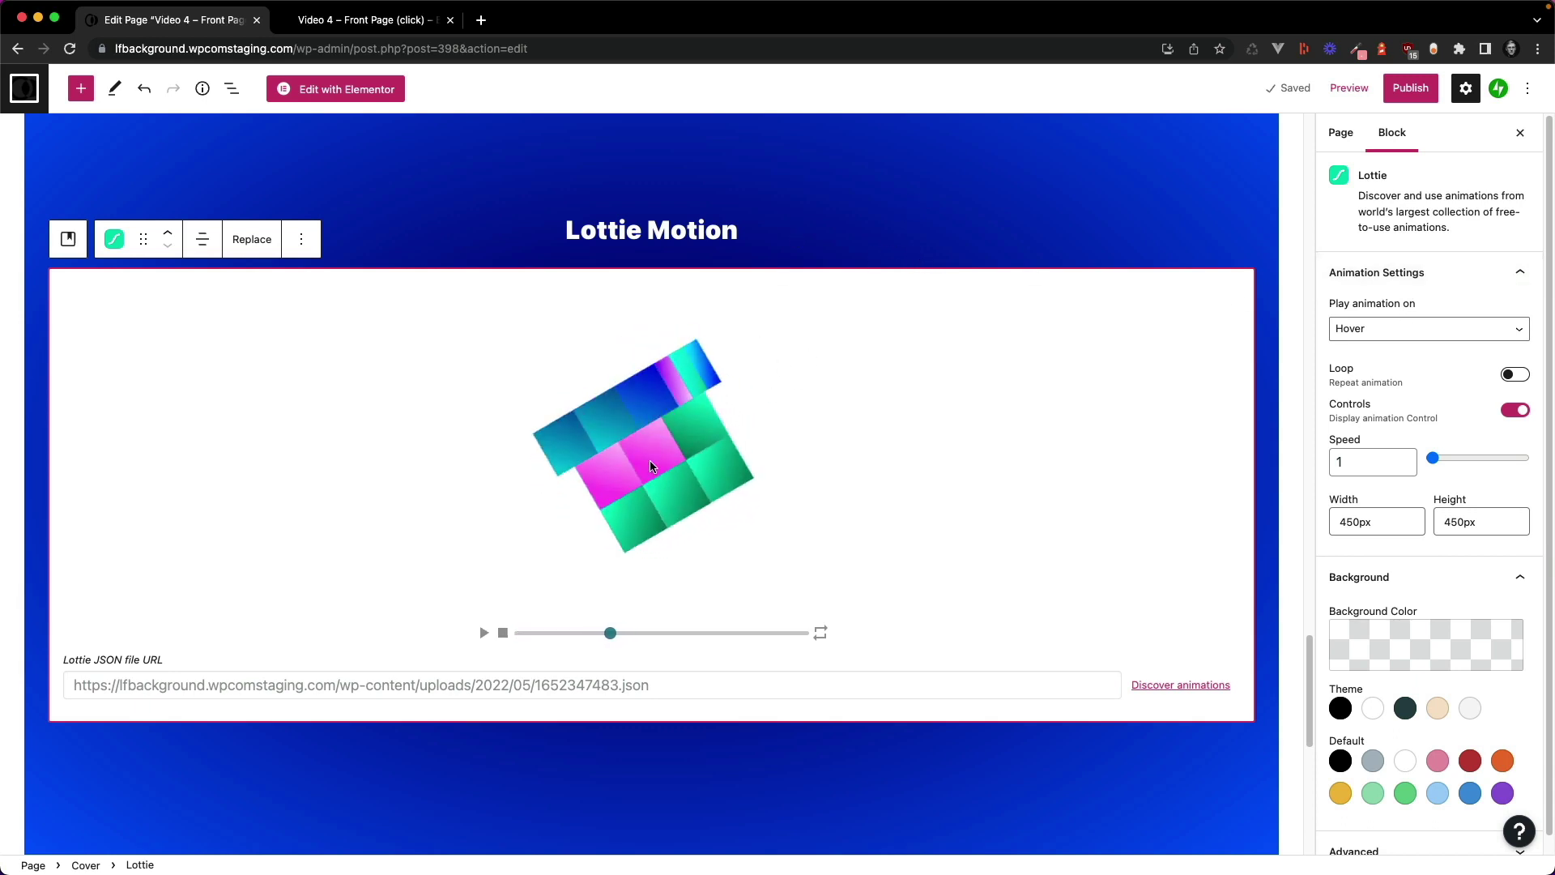
Step: Switch the cube's playback trigger from Hover to Click and test it by clicking the cube
{"action": "left_click", "coordinate": [1398, 328]}
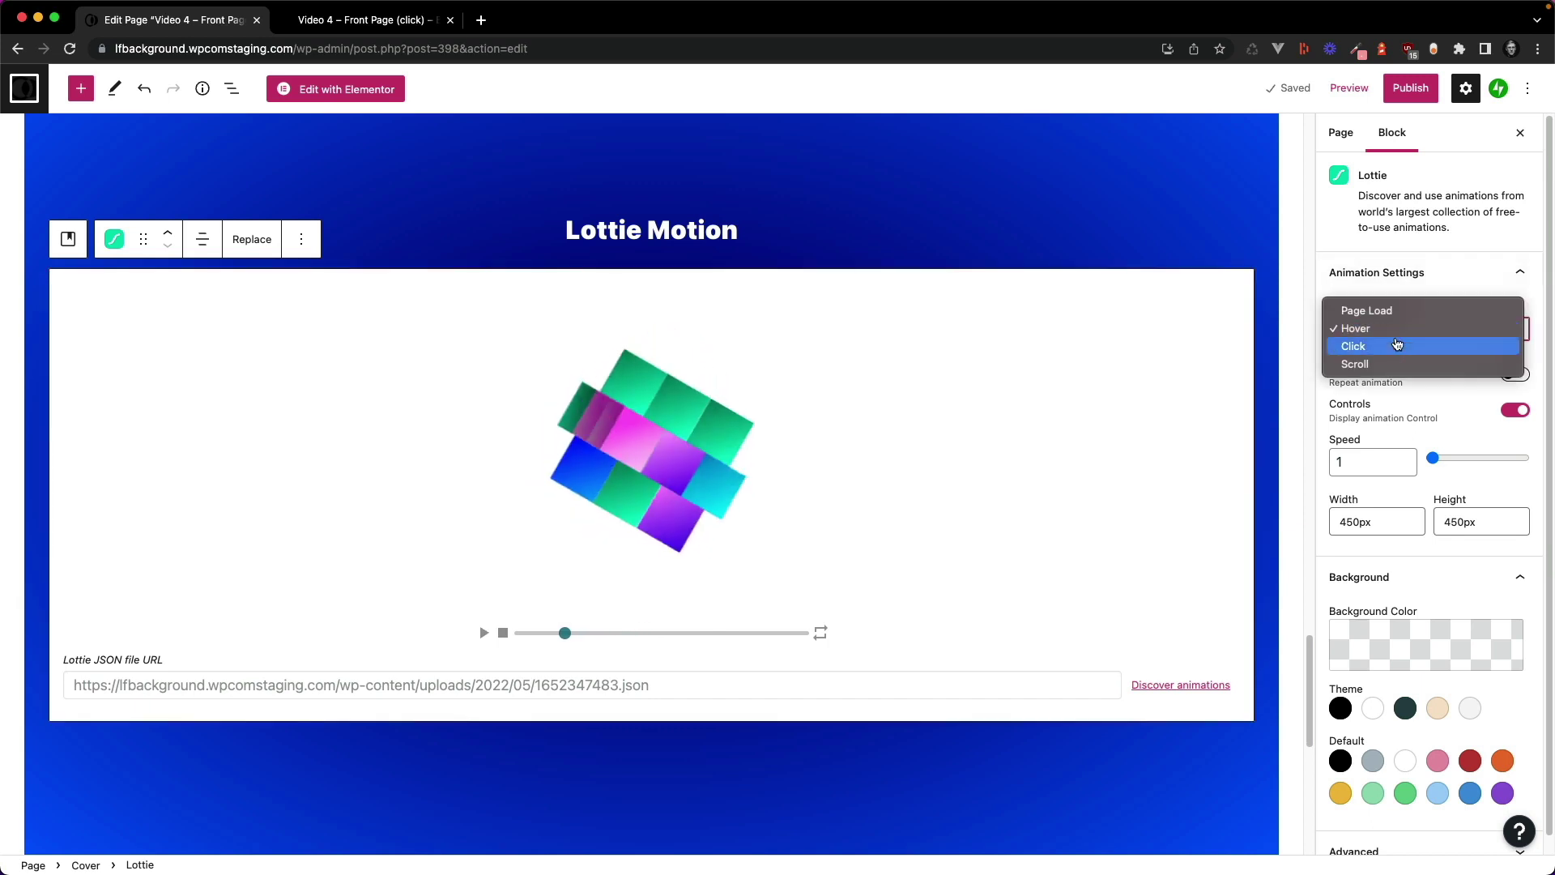
{"action": "left_click", "coordinate": [1384, 347]}
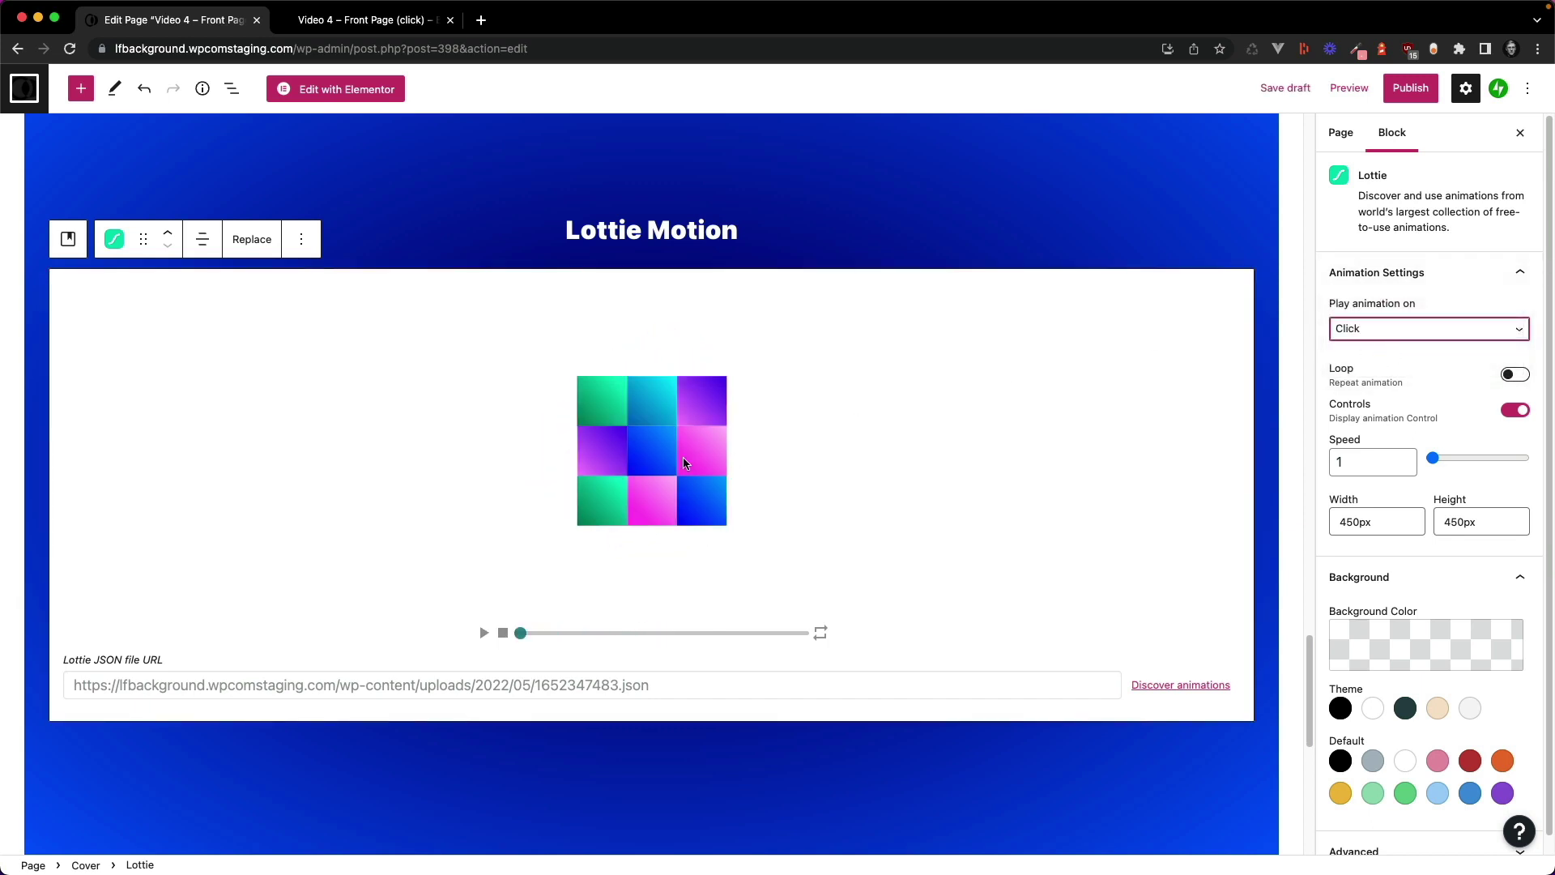
{"action": "left_click", "coordinate": [684, 463]}
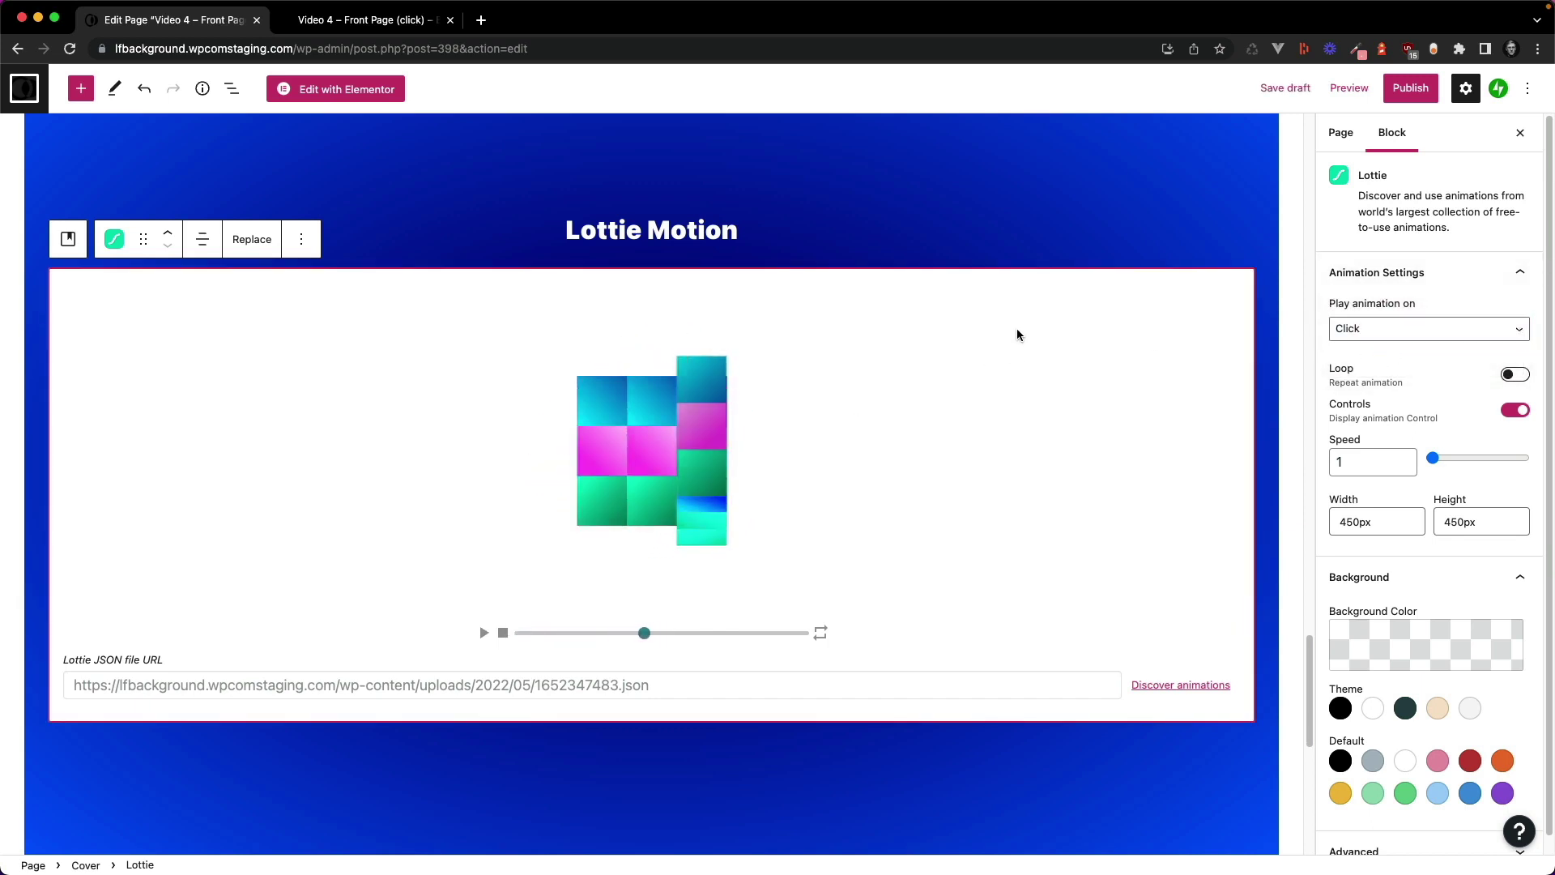